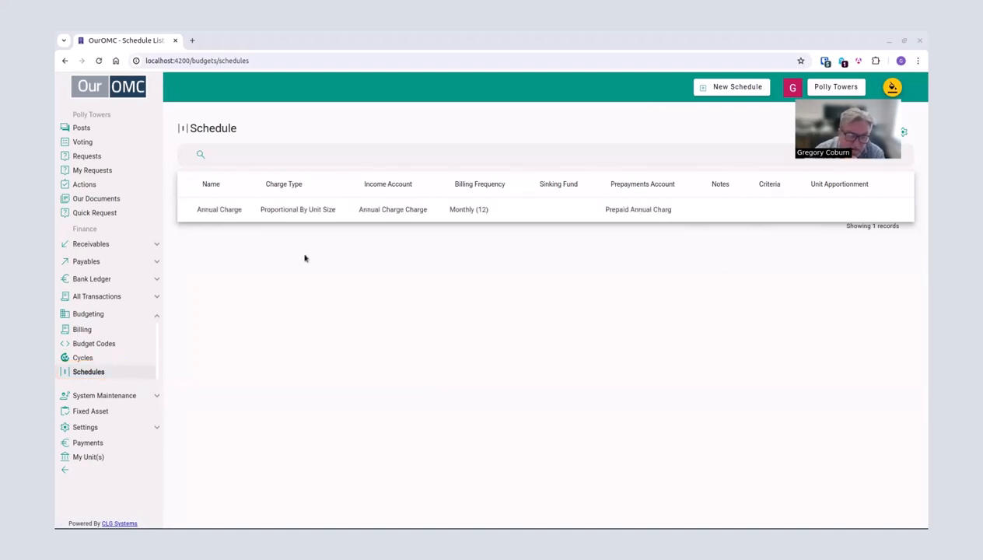
Review the unit types and areas configured for Polly Towers.
{"action": "left_click", "coordinate": [157, 429]}
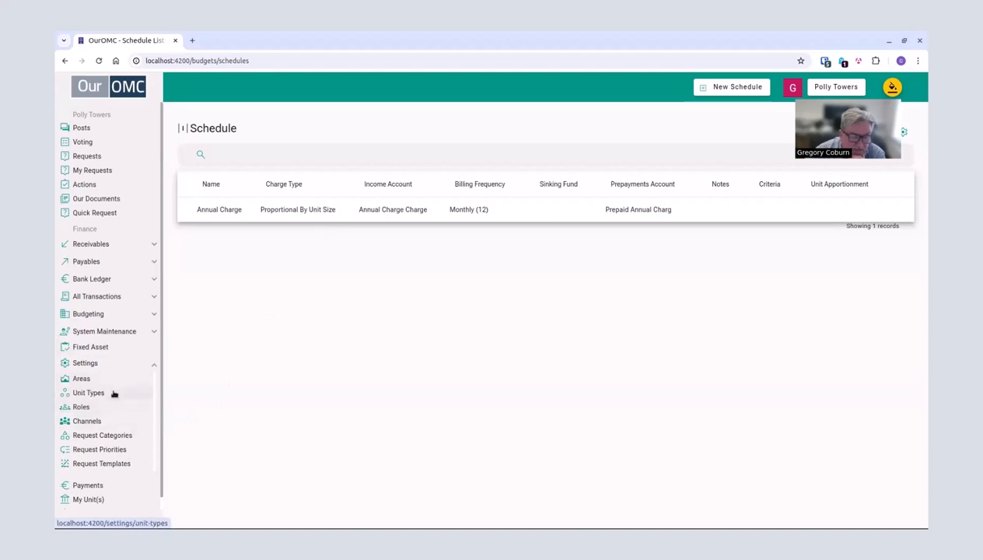
{"action": "left_click", "coordinate": [114, 395]}
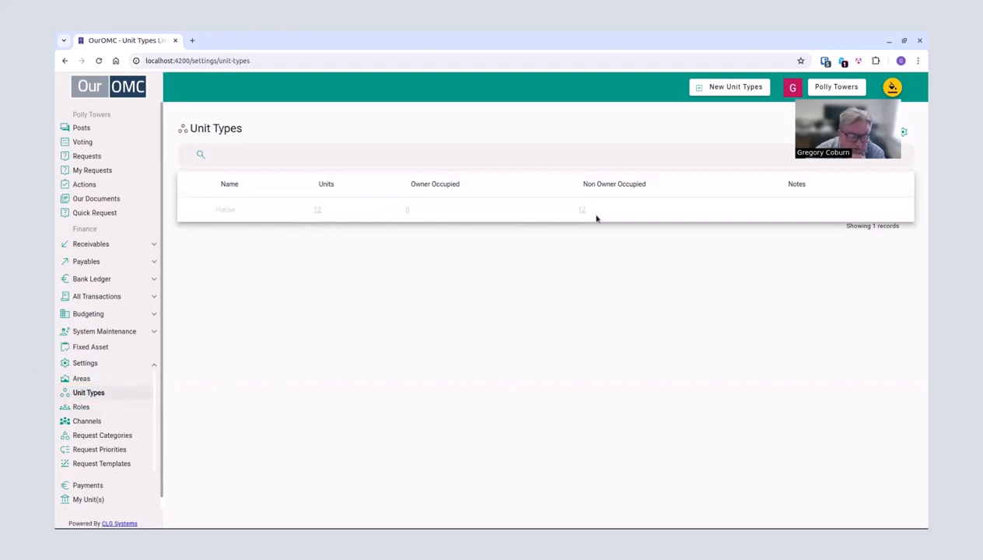
{"action": "left_click", "coordinate": [93, 379]}
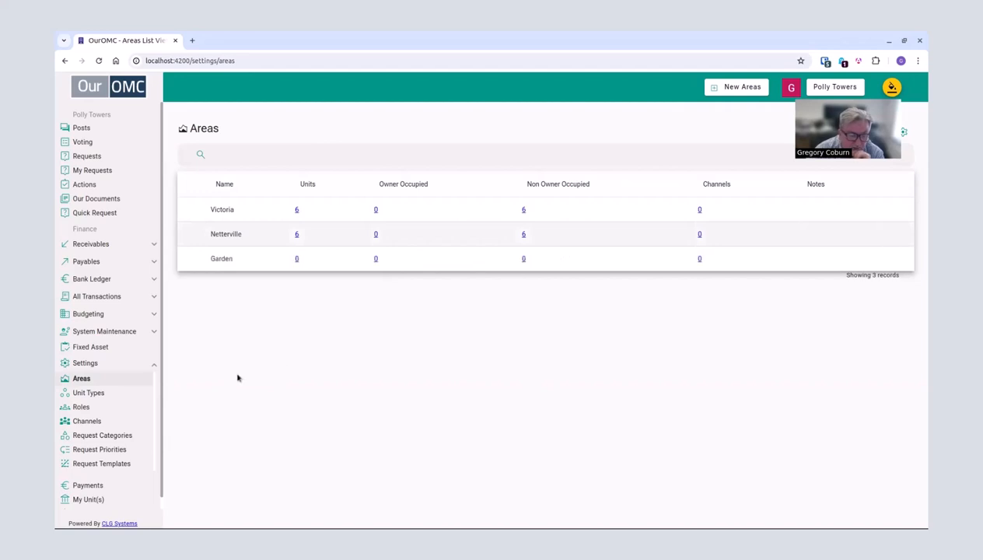
Open the Annual Charge schedule and review its unit apportionment.
{"action": "left_click", "coordinate": [154, 315]}
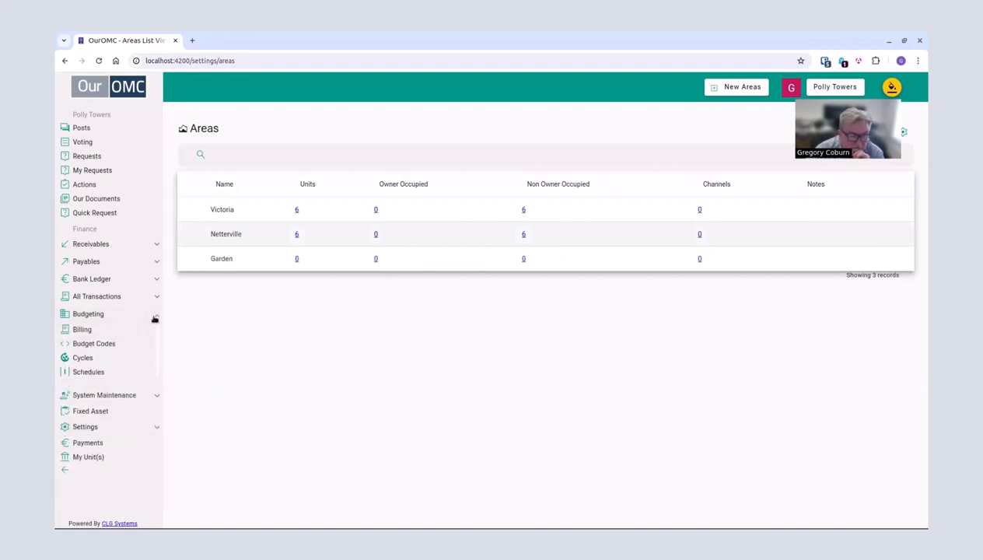
{"action": "left_click", "coordinate": [96, 376]}
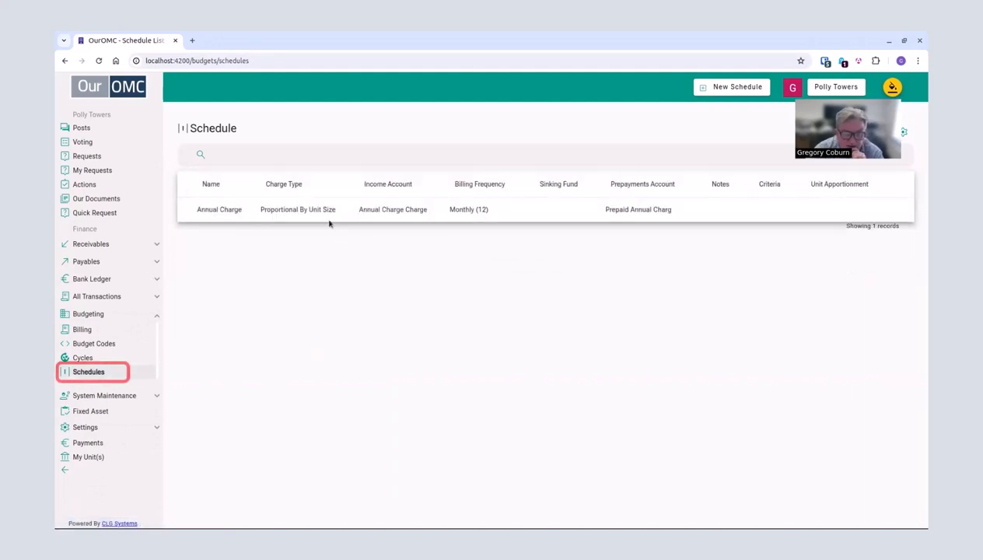
{"action": "left_click", "coordinate": [328, 217]}
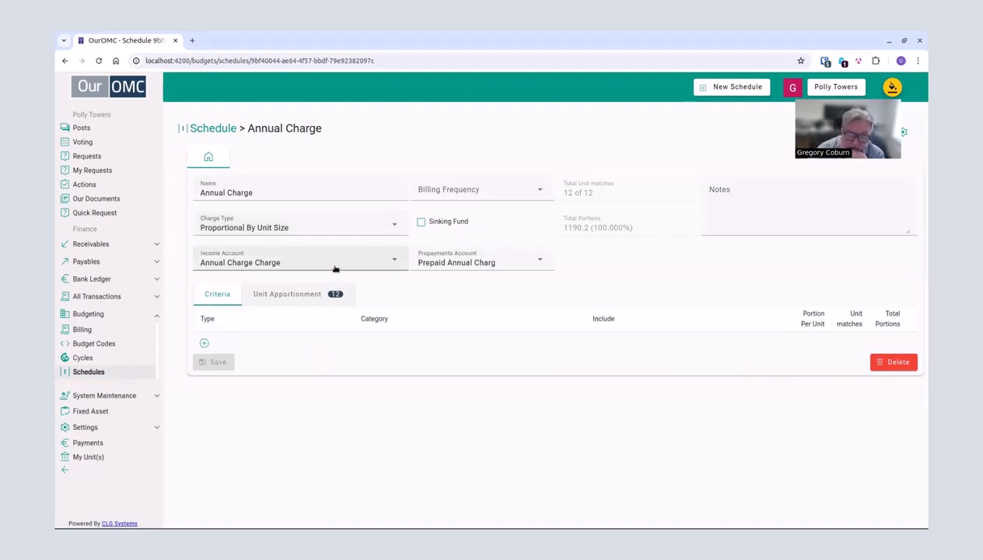
{"action": "left_click", "coordinate": [270, 294]}
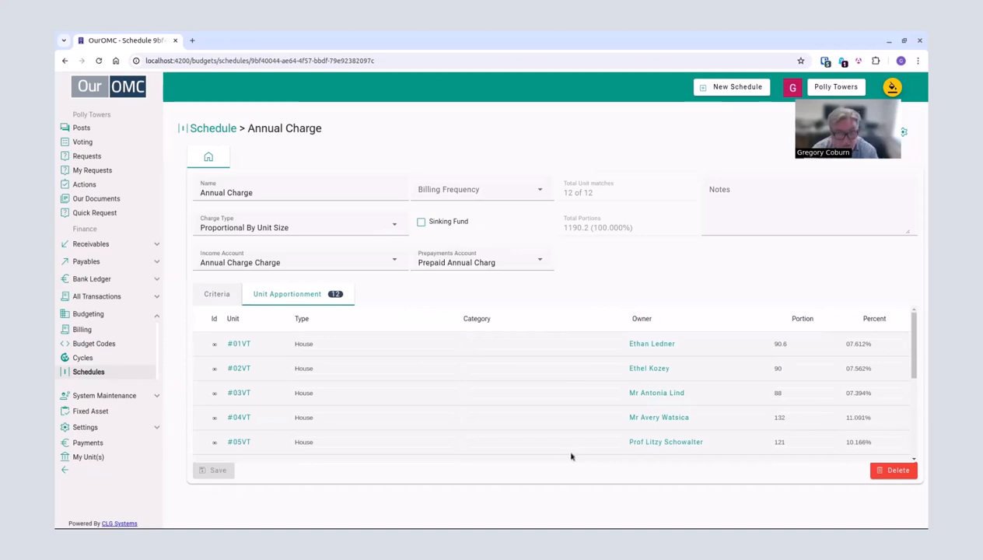
Try the Annual Charge schedule's charge type as Fixed Per Unit Charge, Proportional By Unit Size and Fixed By Type and/or Category.
{"action": "left_click", "coordinate": [339, 229]}
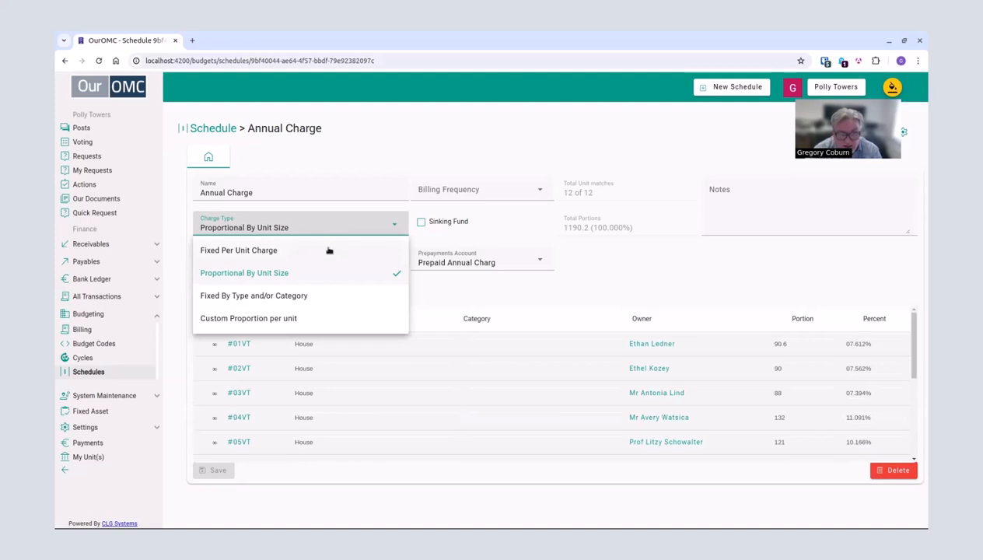
{"action": "left_click", "coordinate": [328, 251]}
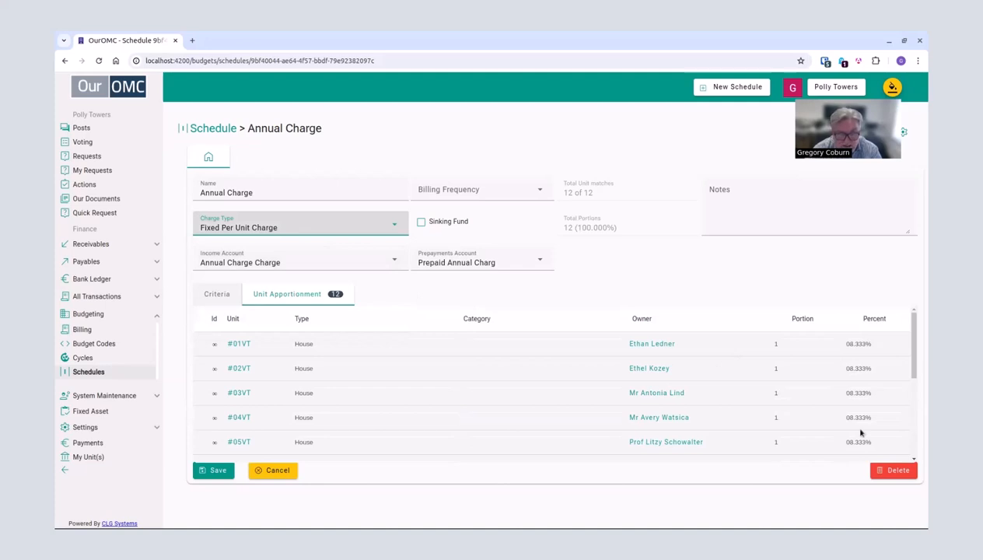
{"action": "left_click", "coordinate": [337, 234]}
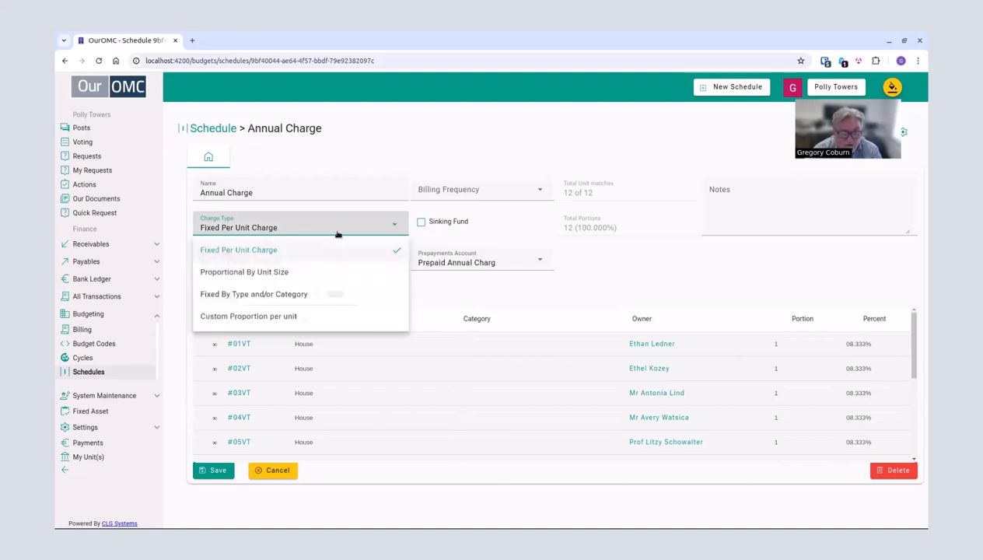
{"action": "left_click", "coordinate": [308, 274]}
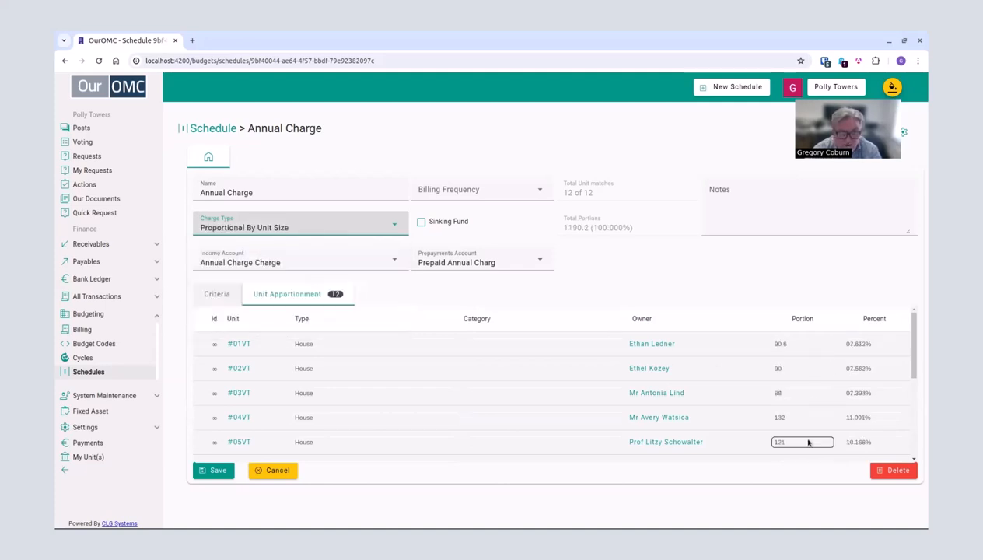
{"action": "left_click", "coordinate": [296, 228]}
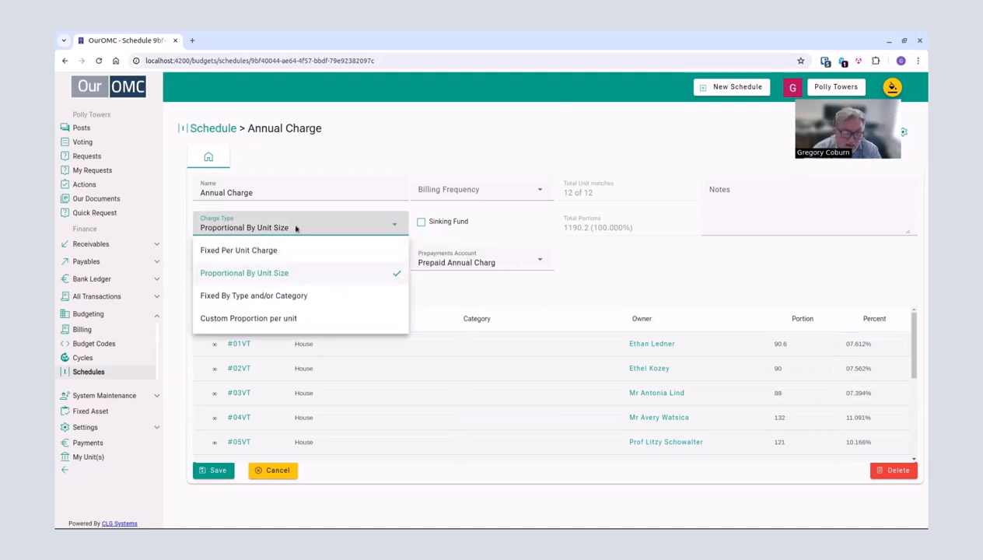
{"action": "left_click", "coordinate": [285, 295]}
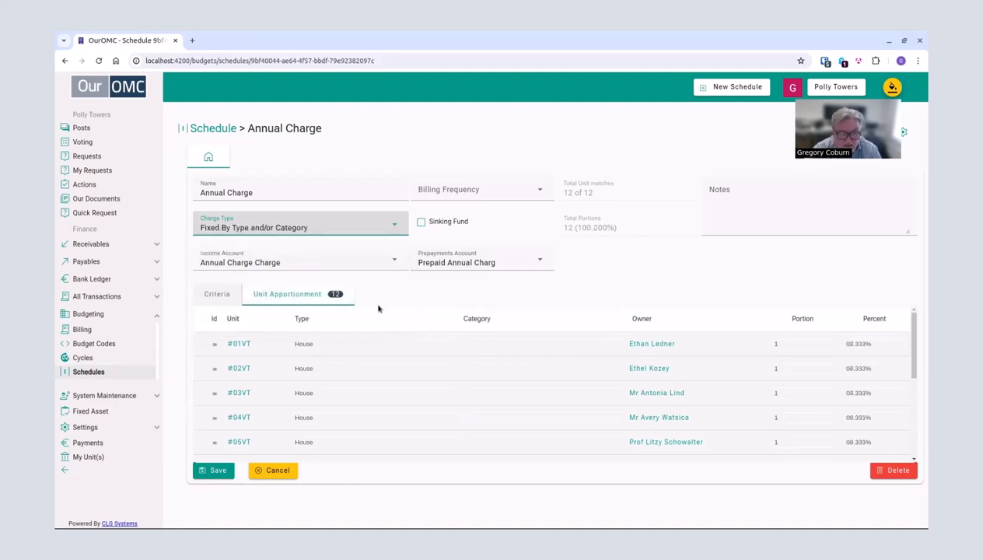
Try adding a House criterion and a second blank criterion to the Annual Charge schedule, and discard the unsaved changes.
{"action": "left_click", "coordinate": [216, 296]}
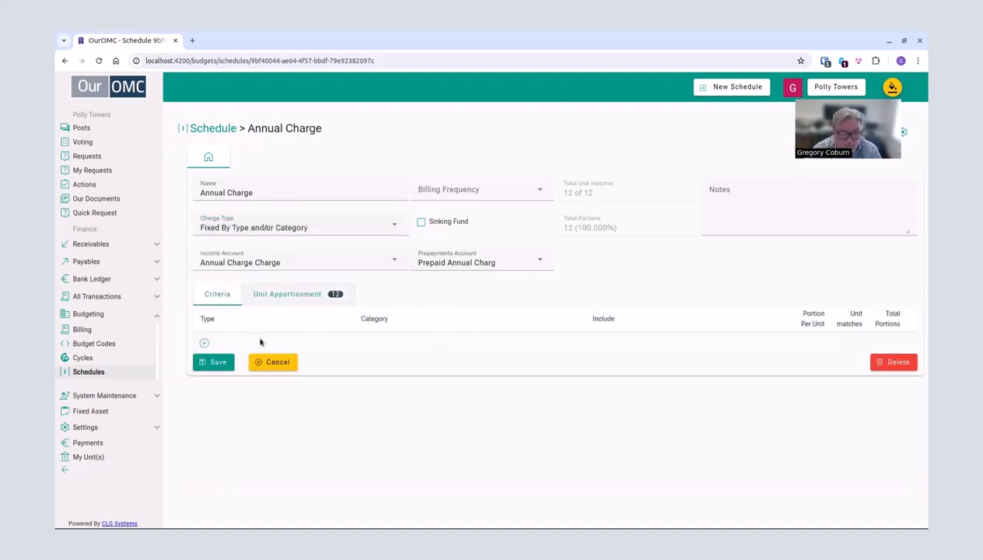
{"action": "left_click", "coordinate": [225, 342]}
{"action": "left_click", "coordinate": [257, 344]}
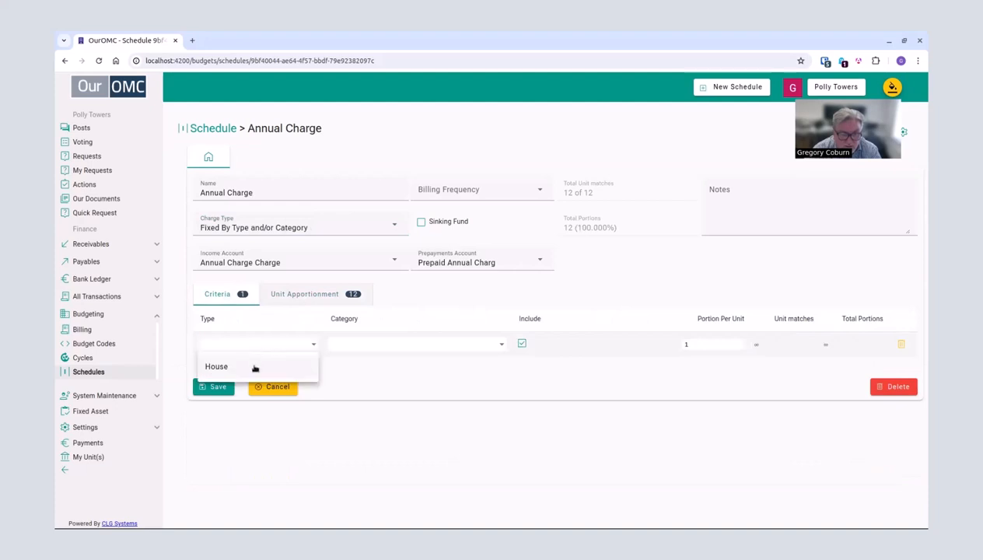
{"action": "left_click", "coordinate": [254, 368]}
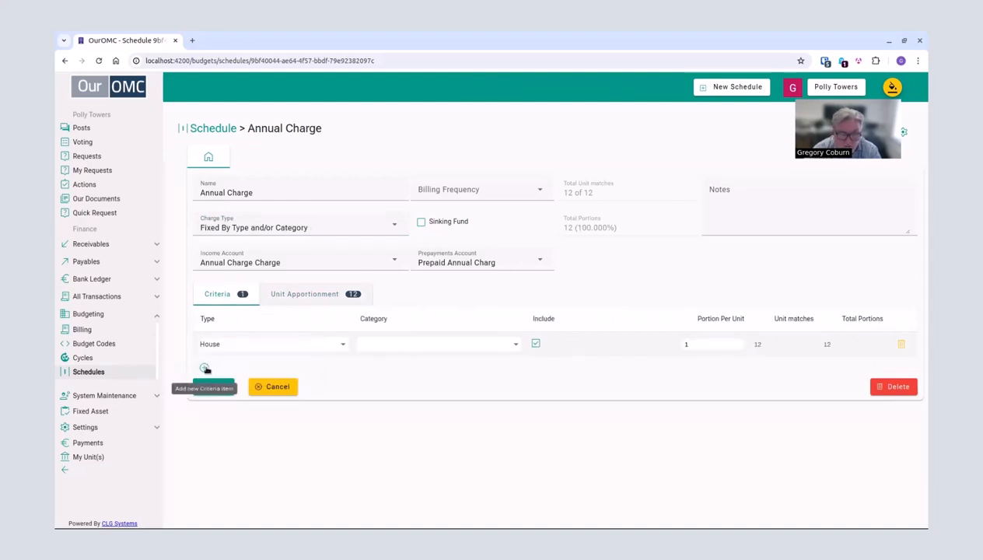
{"action": "left_click", "coordinate": [204, 368]}
{"action": "left_click", "coordinate": [235, 370]}
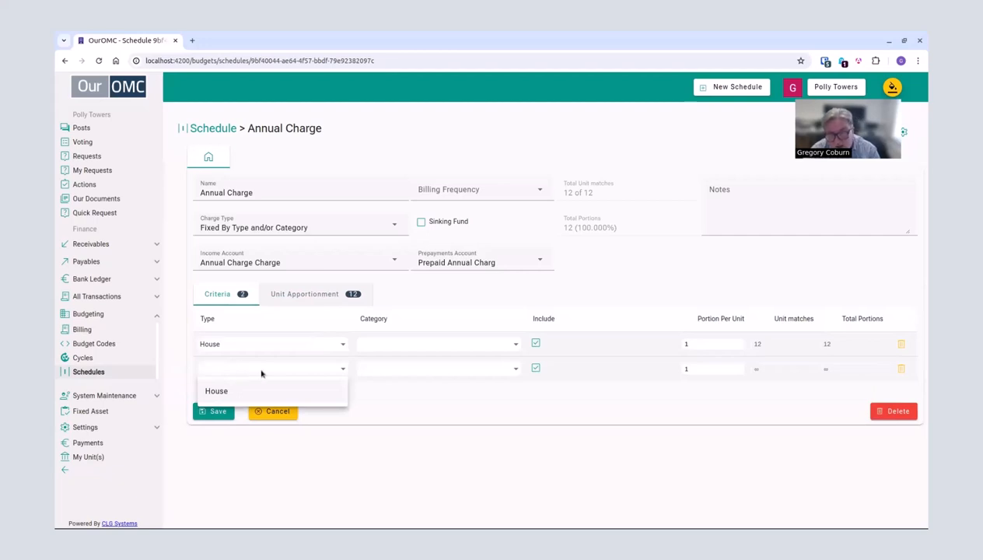
{"action": "left_click", "coordinate": [433, 387]}
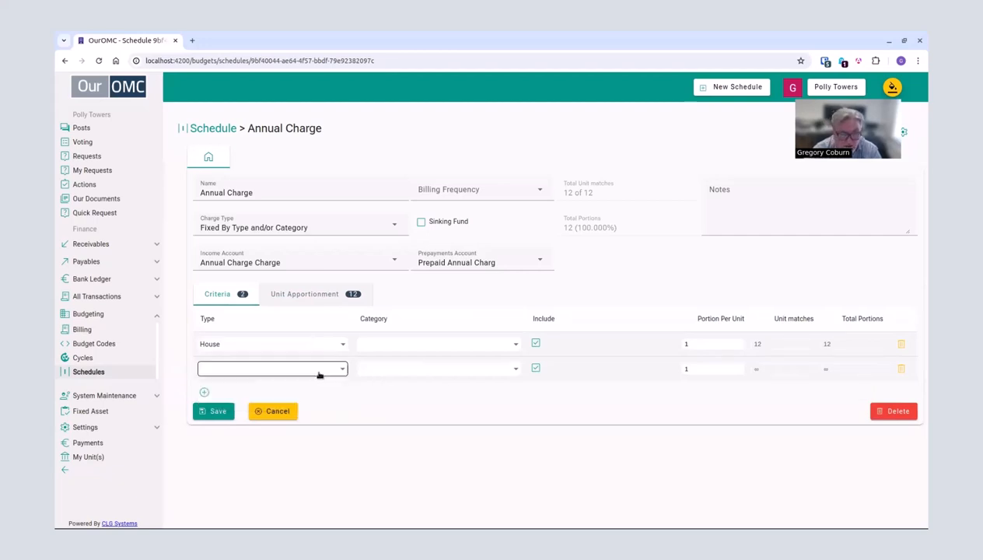
{"action": "left_click", "coordinate": [286, 412]}
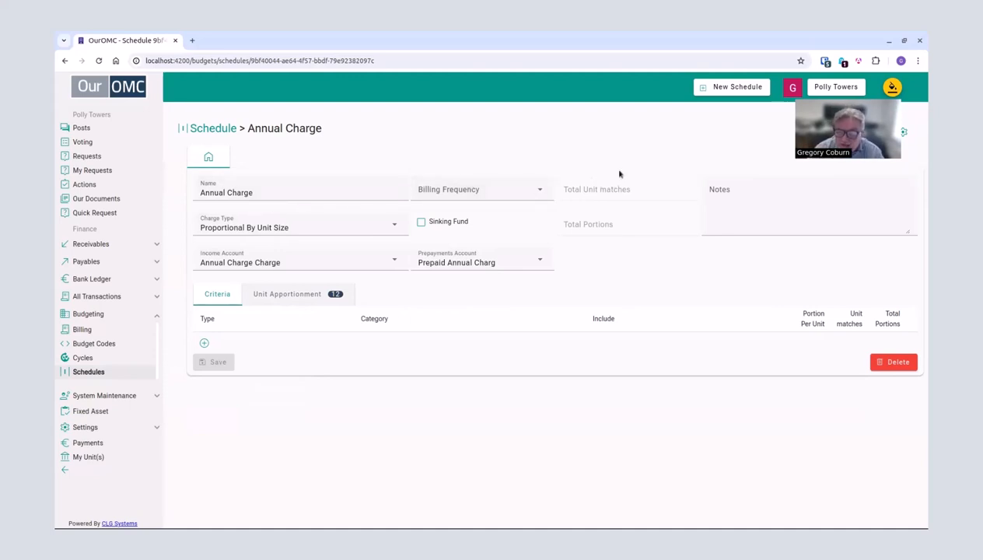
Switch to the Bluedoor Team account and from there to the Basil Court owner management company.
{"action": "left_click", "coordinate": [822, 92]}
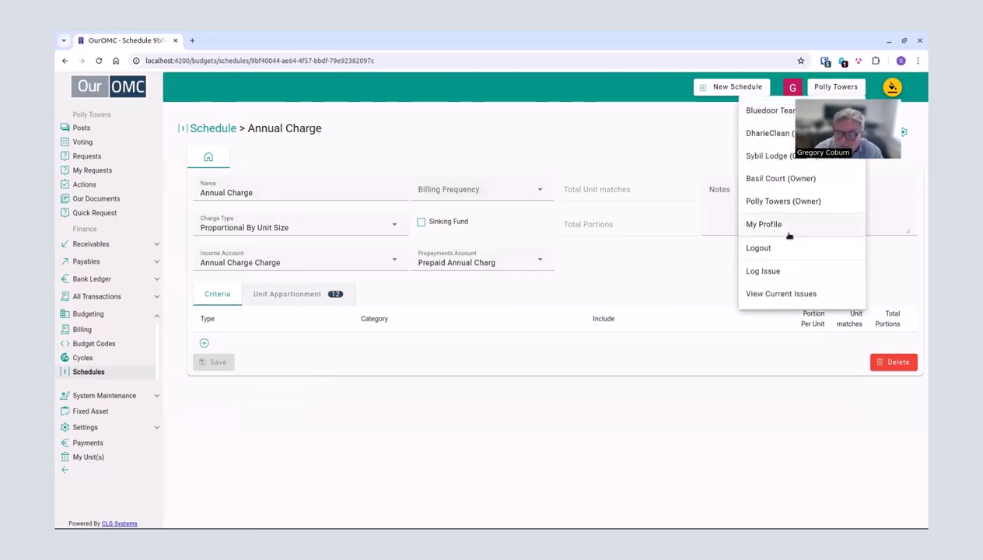
{"action": "left_click", "coordinate": [781, 109]}
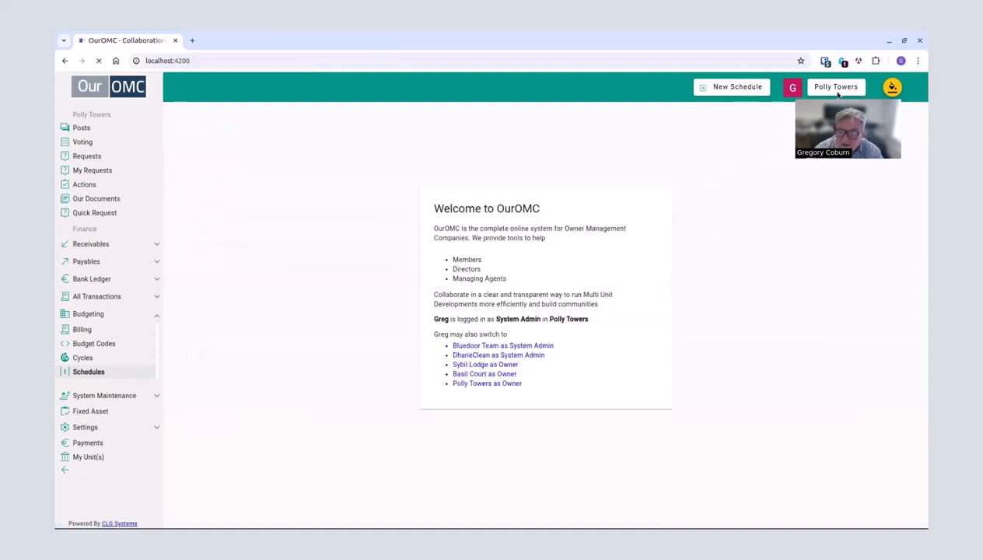
{"action": "left_click", "coordinate": [832, 87]}
{"action": "mouse_move", "coordinate": [758, 250]}
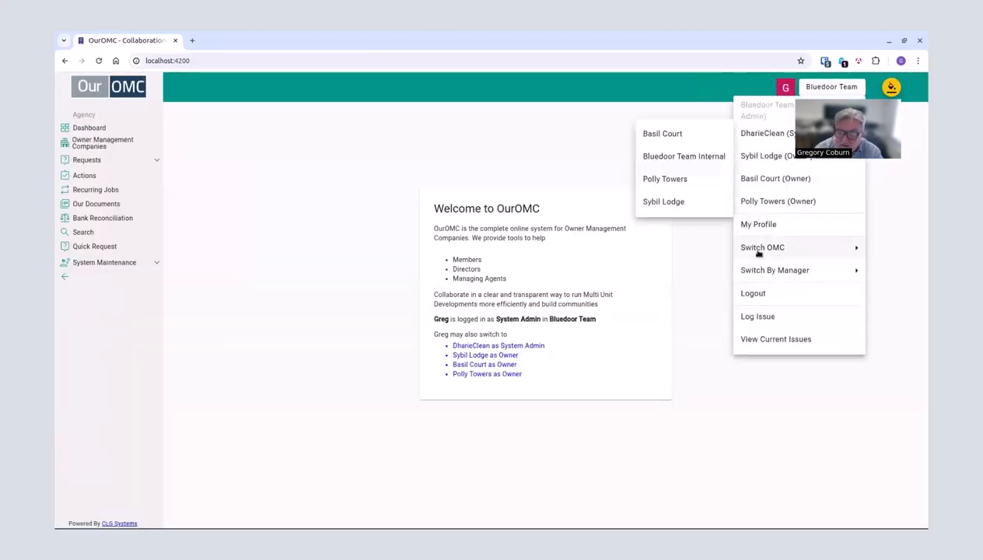
{"action": "left_click", "coordinate": [673, 132]}
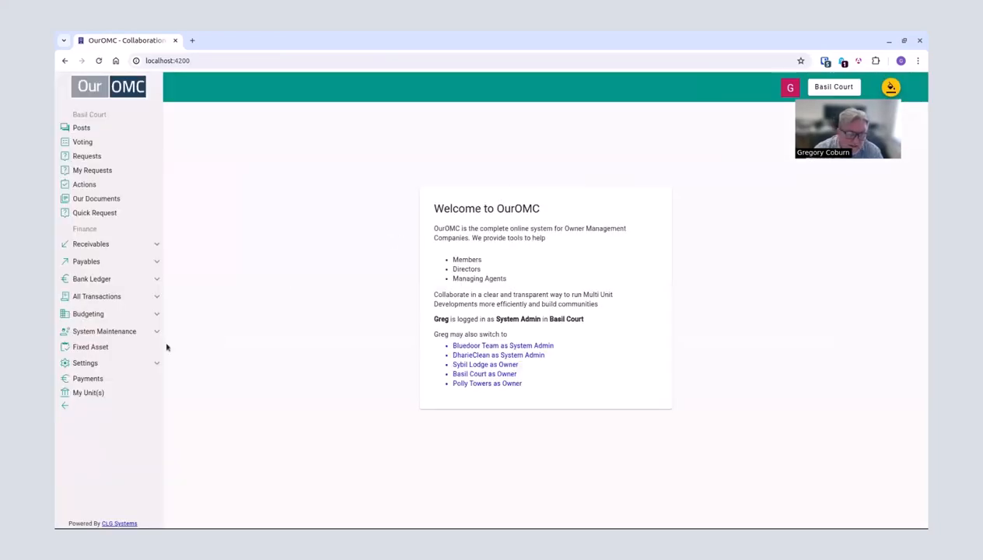
Review the criteria of Basil Court's Apts Only schedule and return to the schedule list without saving.
{"action": "left_click", "coordinate": [156, 333]}
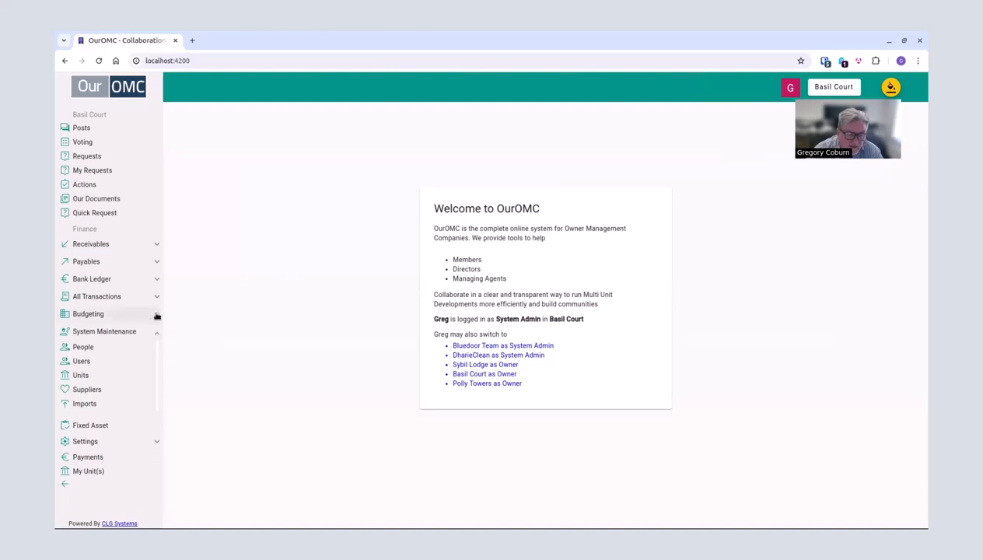
{"action": "left_click", "coordinate": [156, 315]}
{"action": "left_click", "coordinate": [113, 371]}
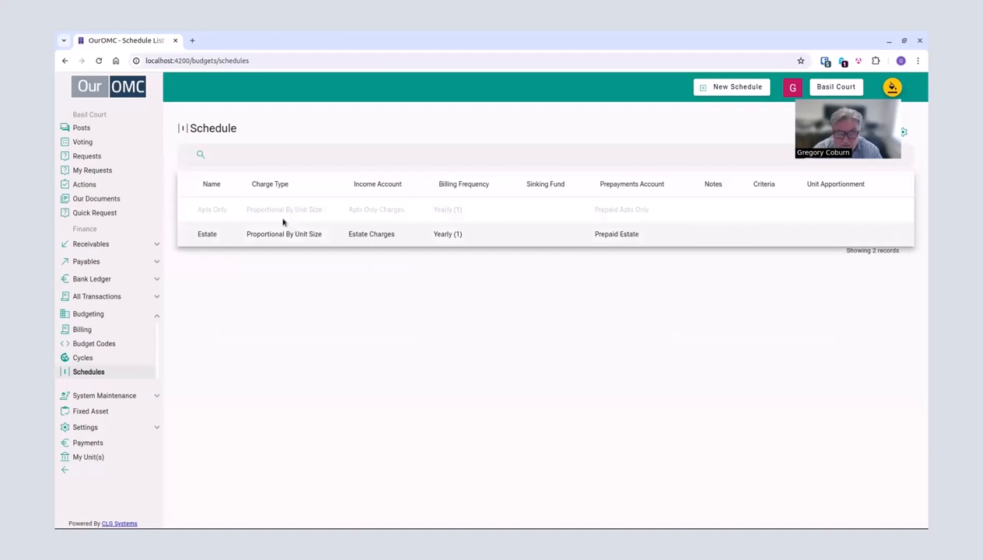
{"action": "left_click", "coordinate": [284, 217]}
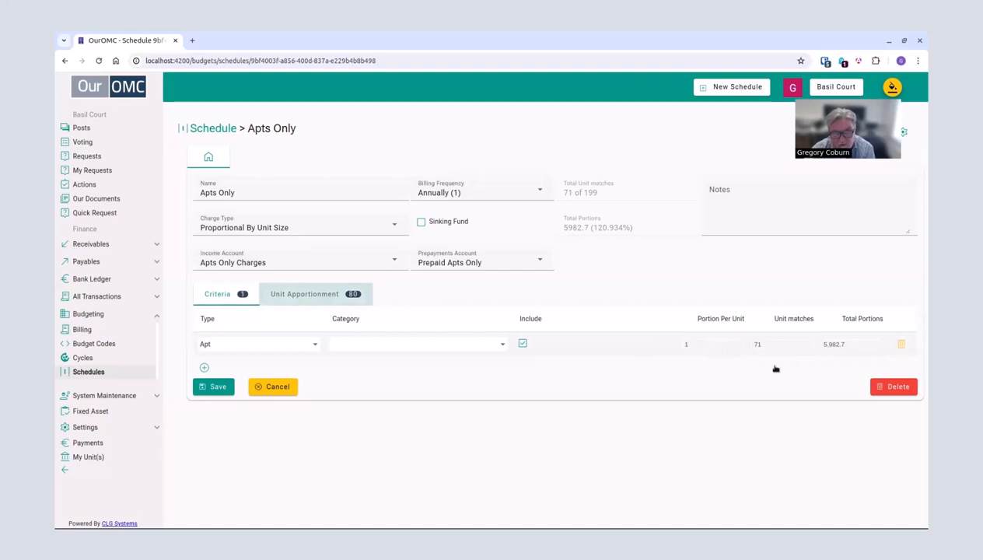
{"action": "left_click", "coordinate": [225, 128]}
{"action": "left_click", "coordinate": [567, 132]}
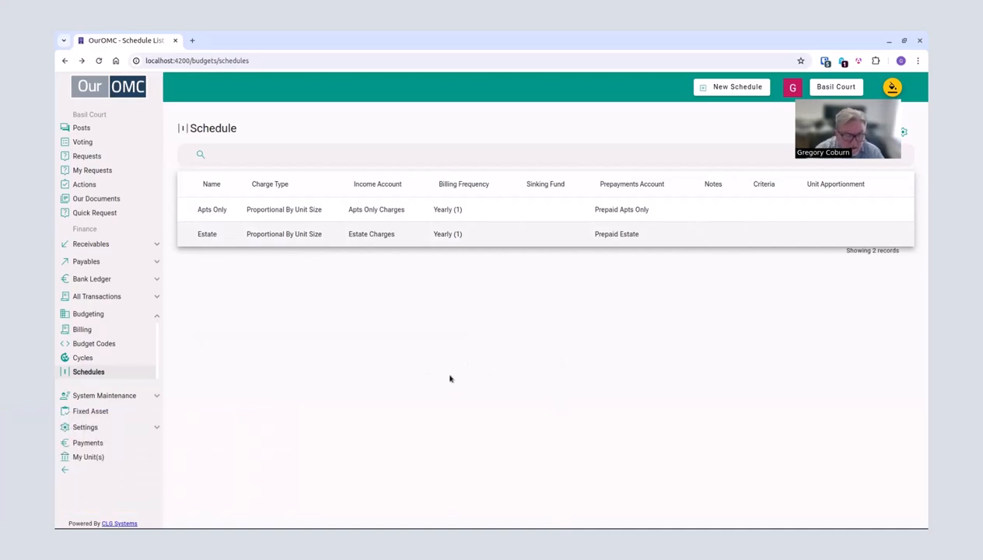
Look through Basil Court's budget codes and open the form for a new budget code.
{"action": "left_click", "coordinate": [98, 315]}
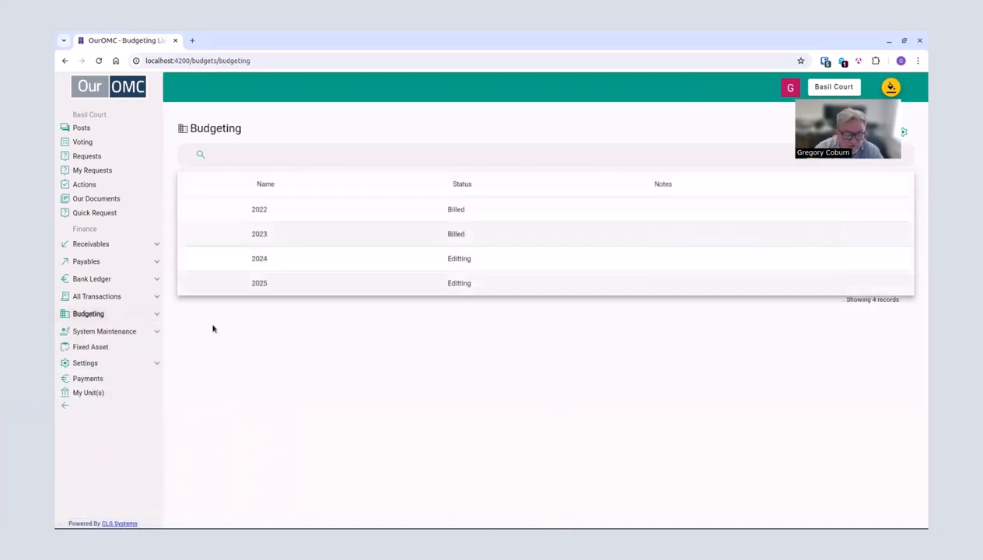
{"action": "left_click", "coordinate": [156, 316]}
{"action": "left_click", "coordinate": [102, 343]}
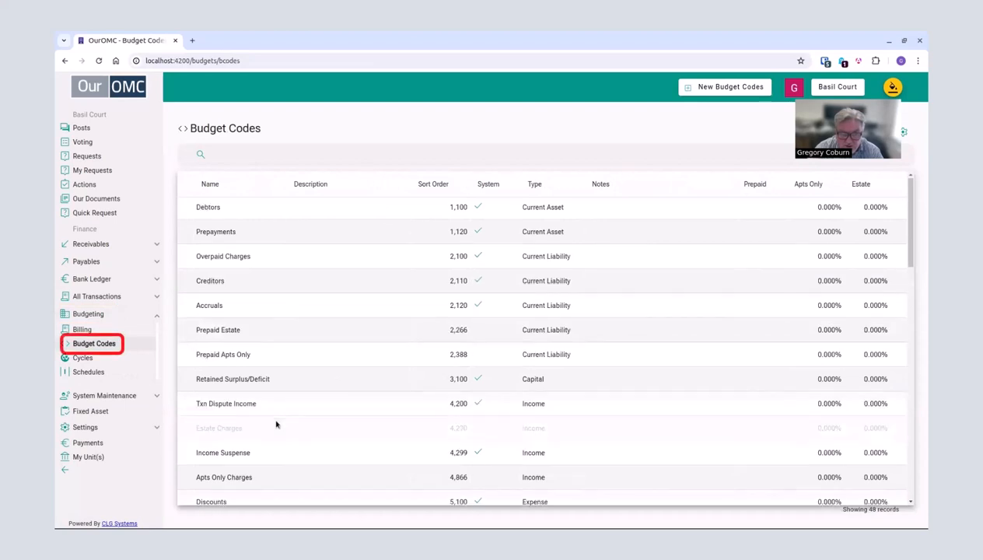
{"action": "scroll", "coordinate": [276, 423], "scroll_direction": "down", "scroll_amount": 4}
{"action": "left_click", "coordinate": [713, 89]}
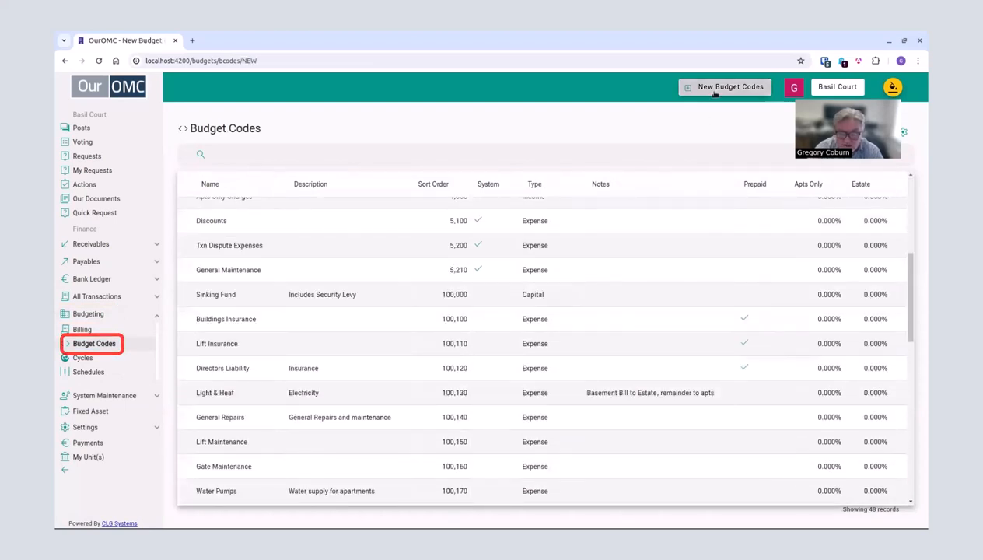
Open Basil Court's 2024 budget and set the Sinking Fund's 2024 budget to €24,000.
{"action": "left_click", "coordinate": [95, 314]}
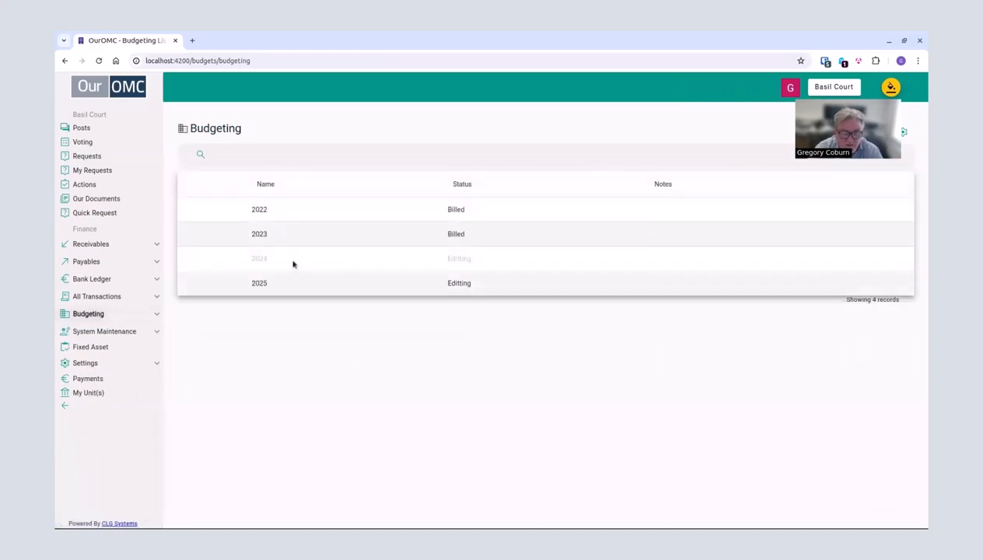
{"action": "left_click", "coordinate": [293, 265]}
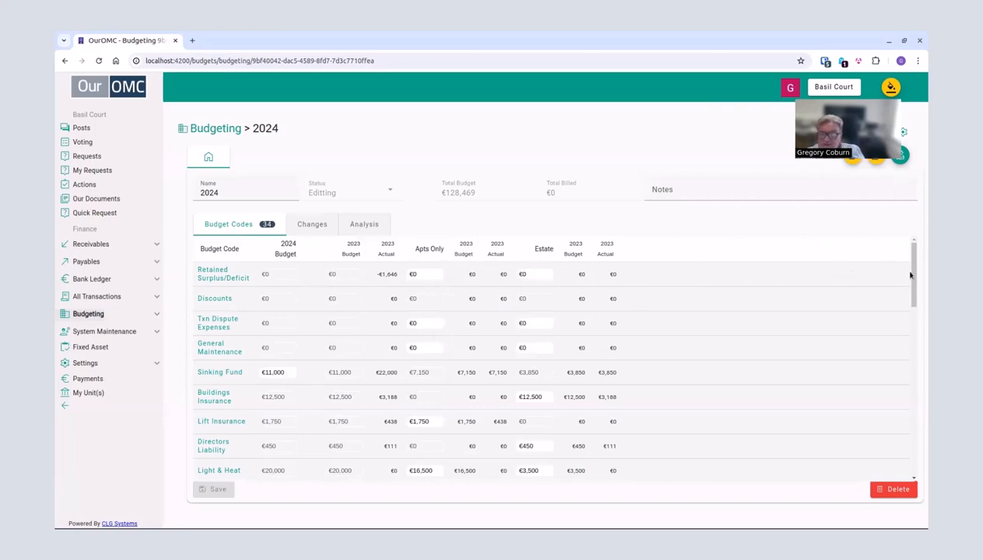
{"action": "left_click_drag", "start_coordinate": [911, 279], "coordinate": [921, 304]}
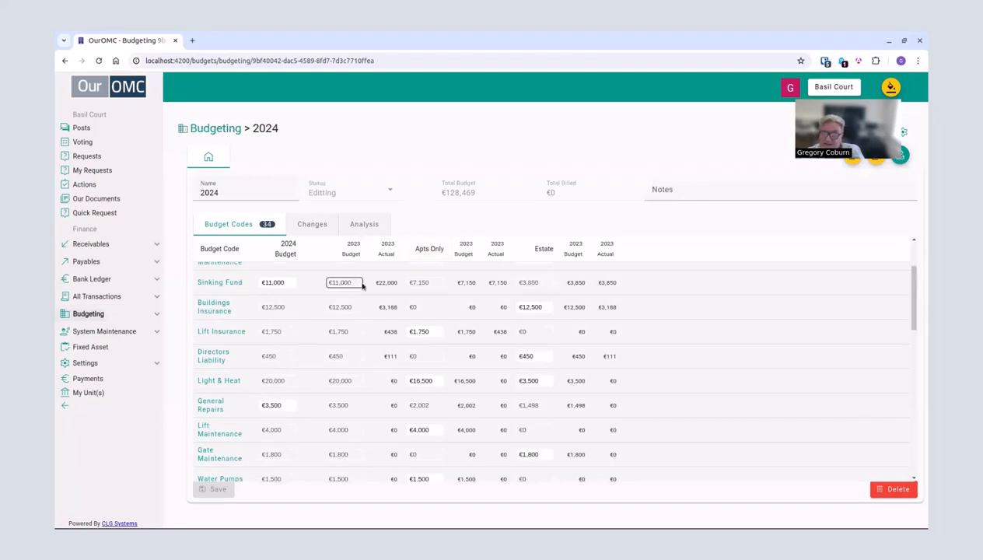
{"action": "left_click", "coordinate": [281, 280]}
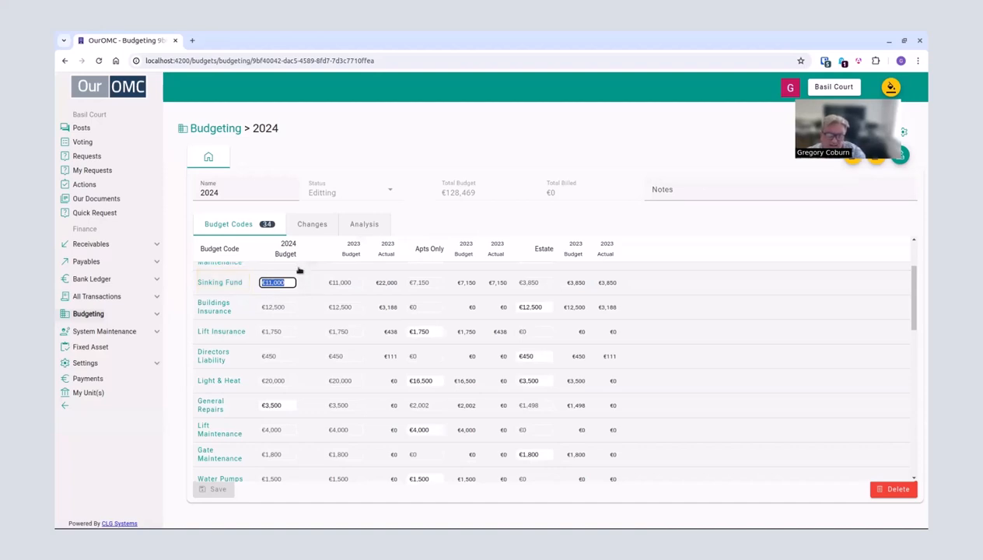
{"action": "type", "text": "24"}
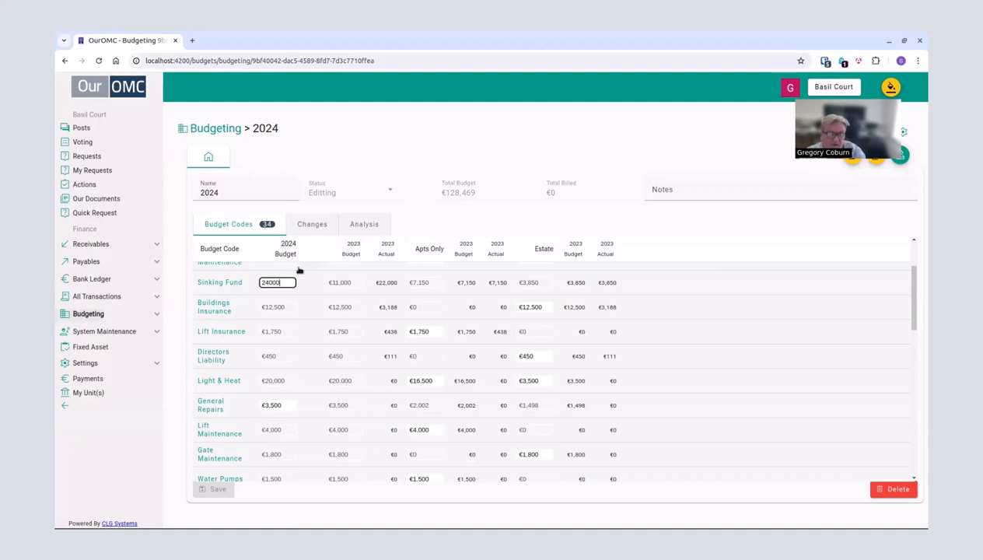
{"action": "key", "text": "Return"}
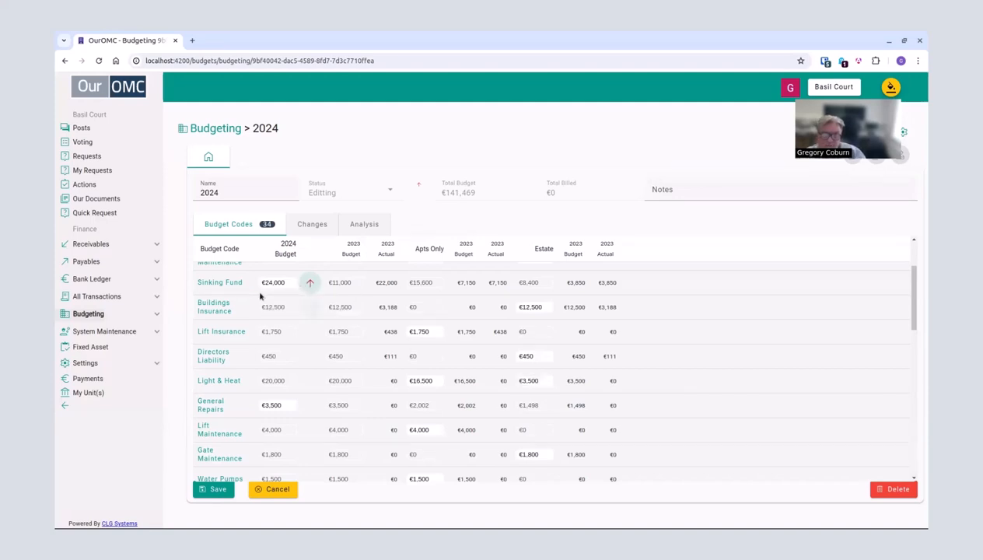
Set Buildings Insurance to €14,000 for Estate and Lift Insurance to €2,000 for Apts Only, and save the budget.
{"action": "left_click", "coordinate": [527, 307]}
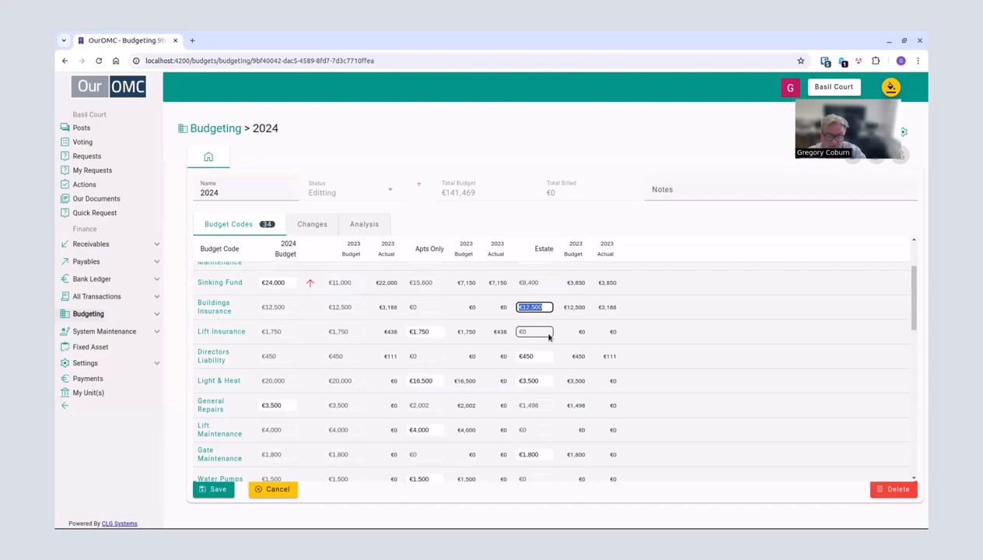
{"action": "type", "text": "14000"}
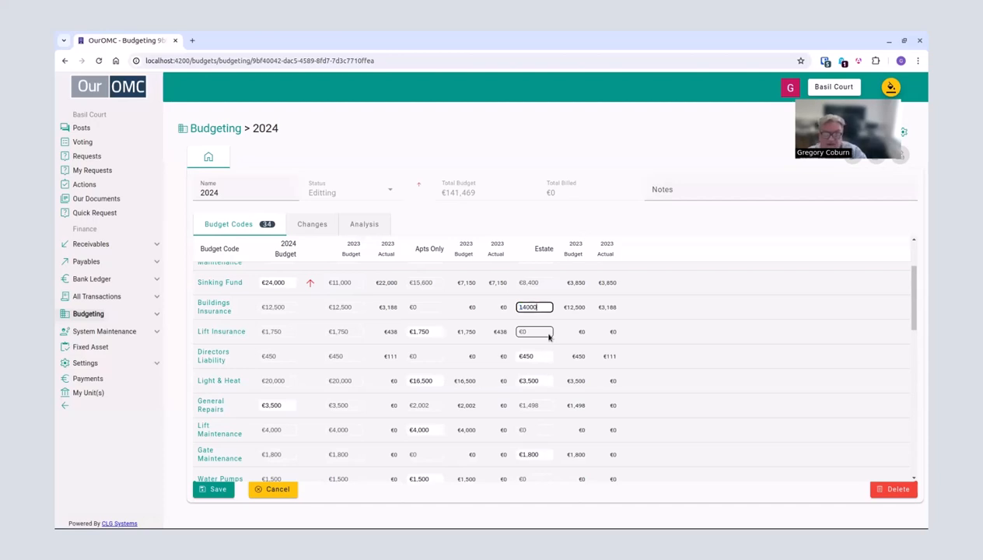
{"action": "key", "text": "Tab"}
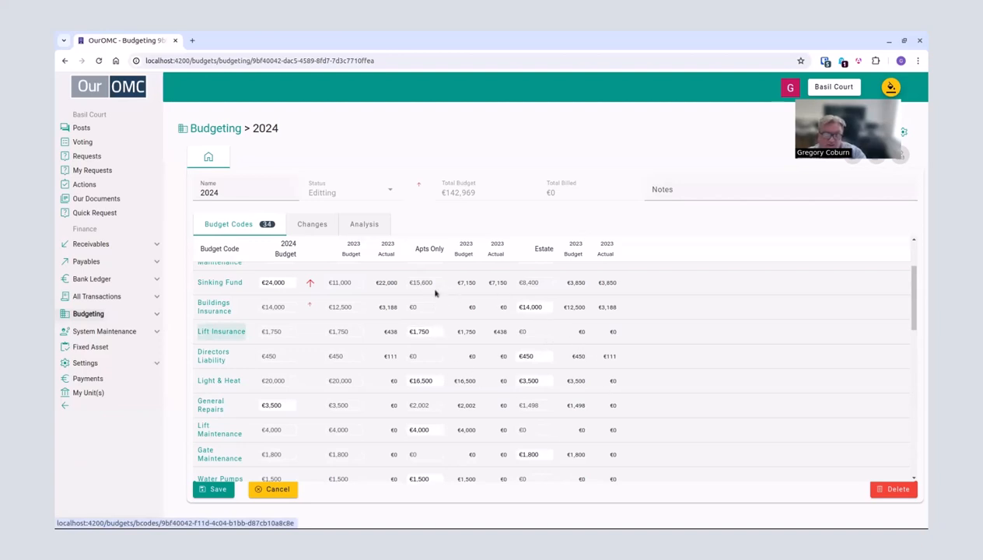
{"action": "left_click", "coordinate": [419, 331]}
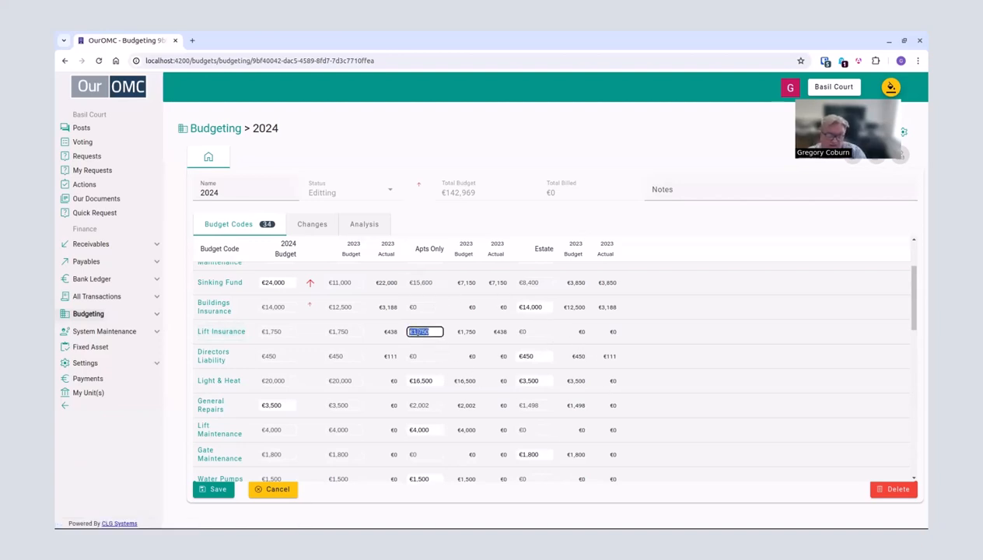
{"action": "type", "text": "2000"}
{"action": "key", "text": "Tab"}
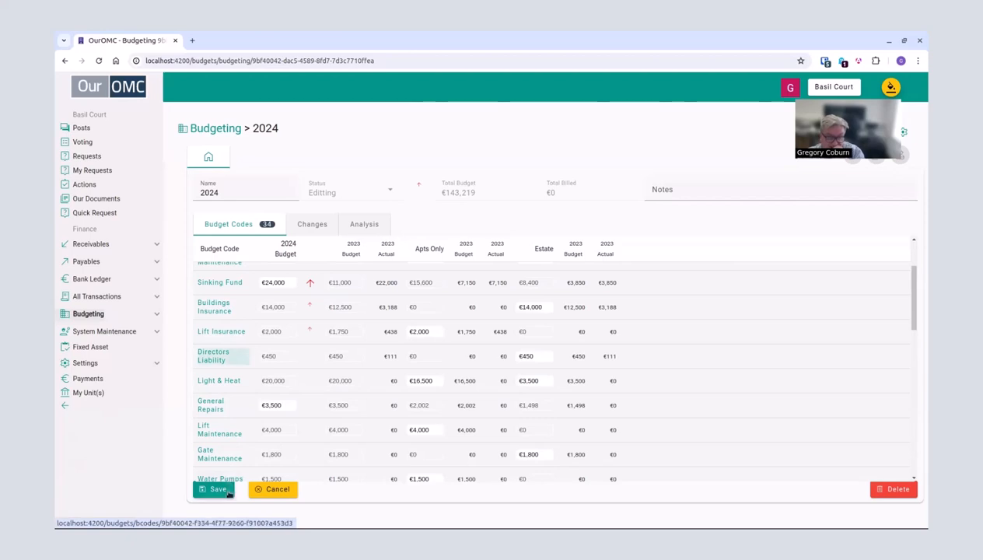
{"action": "mouse_move", "coordinate": [308, 328]}
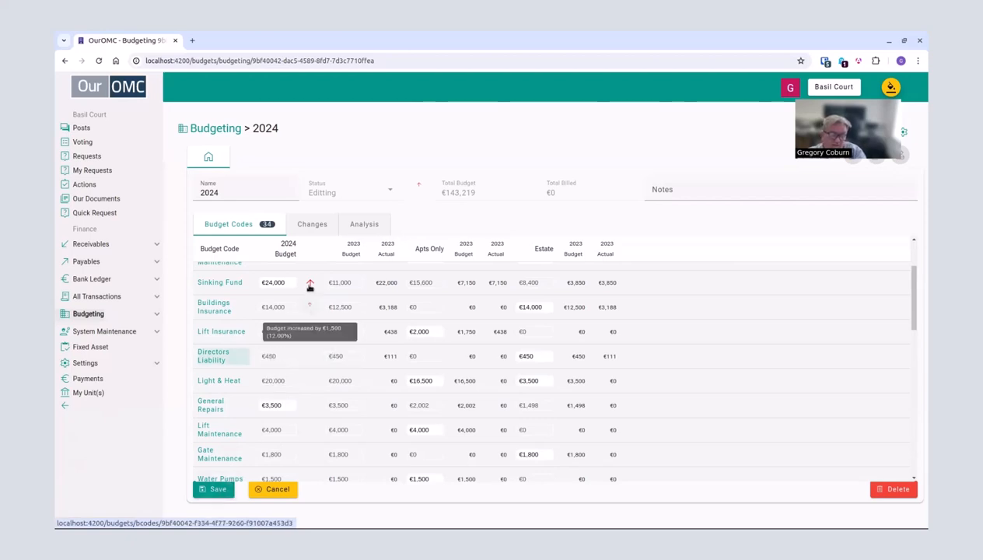
{"action": "left_click", "coordinate": [204, 493]}
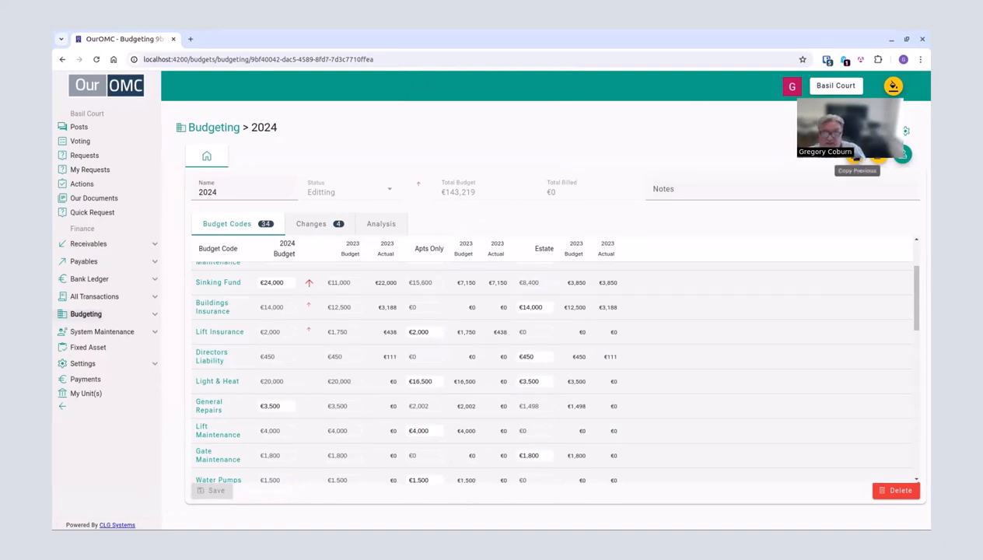
Start copying last year's budget figures into the 2024 budget and cancel the request.
{"action": "left_click", "coordinate": [846, 154]}
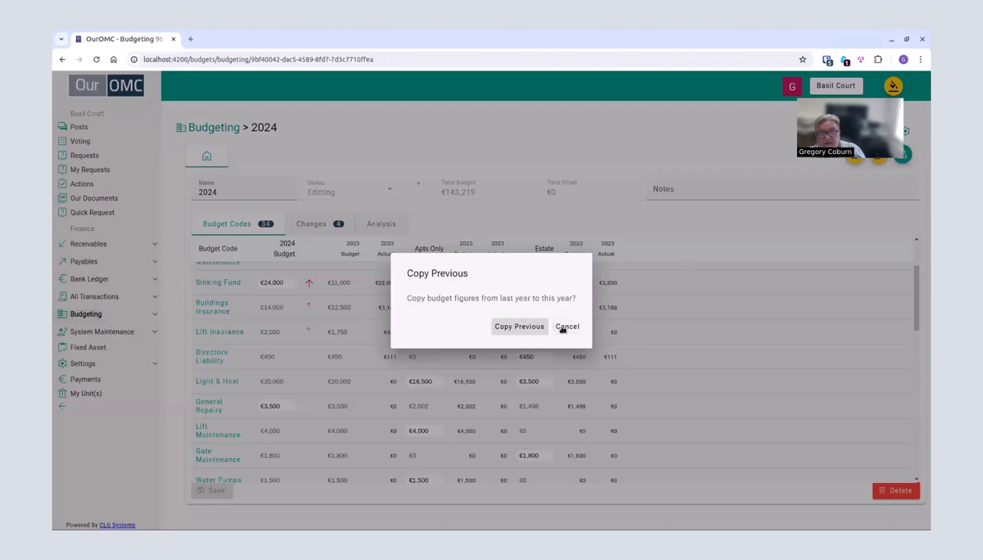
{"action": "left_click", "coordinate": [567, 326]}
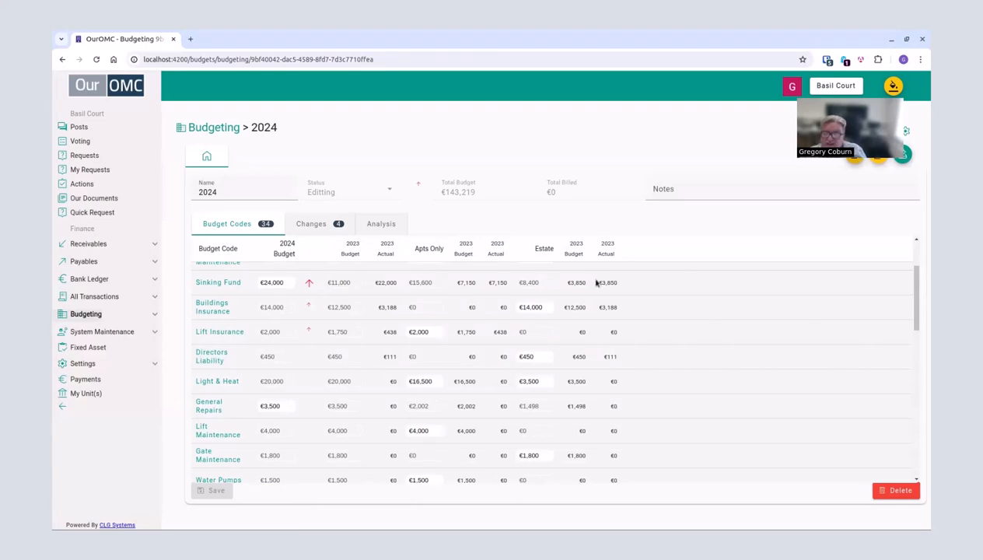
Switch to the Bluedoor Team account and from there to the Polly Towers owner management company.
{"action": "left_click", "coordinate": [835, 86]}
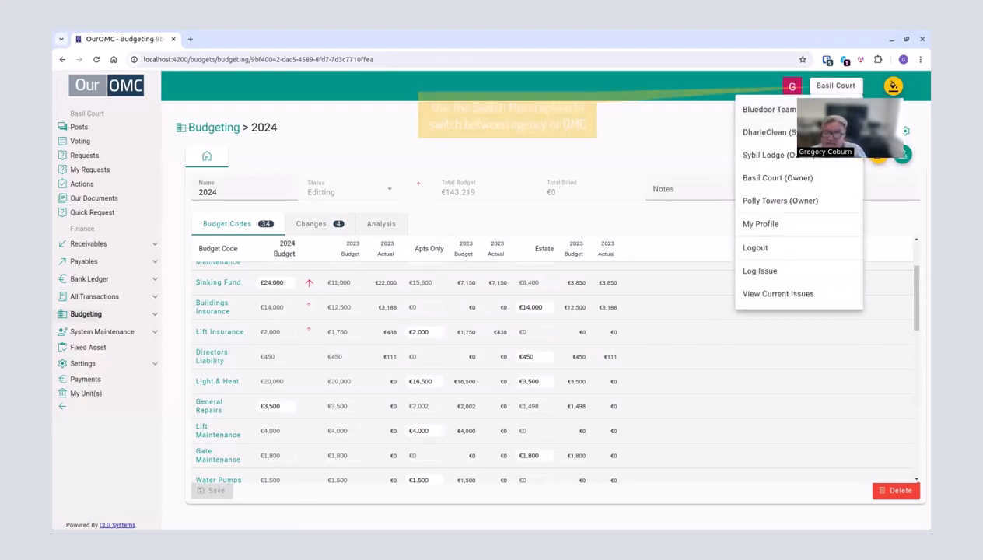
{"action": "left_click", "coordinate": [766, 109]}
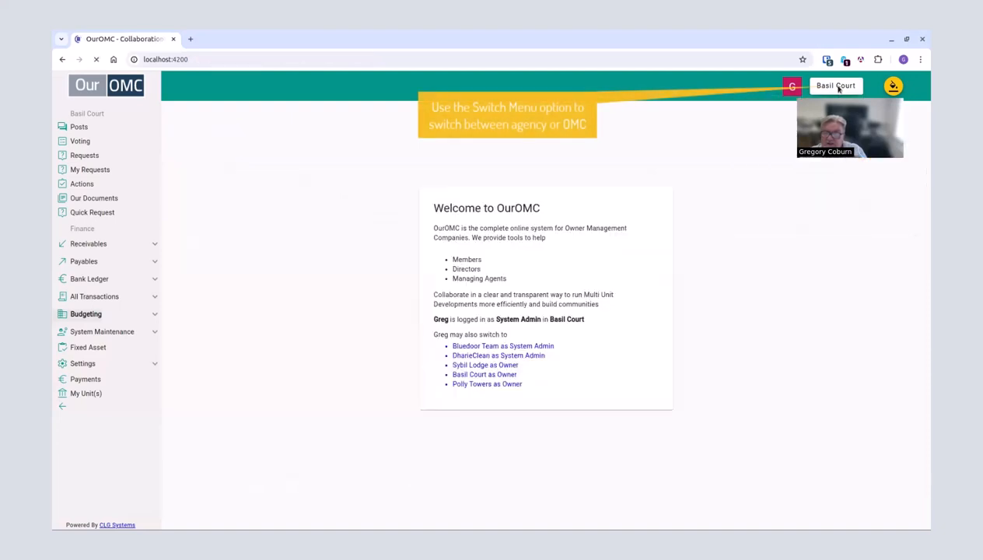
{"action": "left_click", "coordinate": [836, 90]}
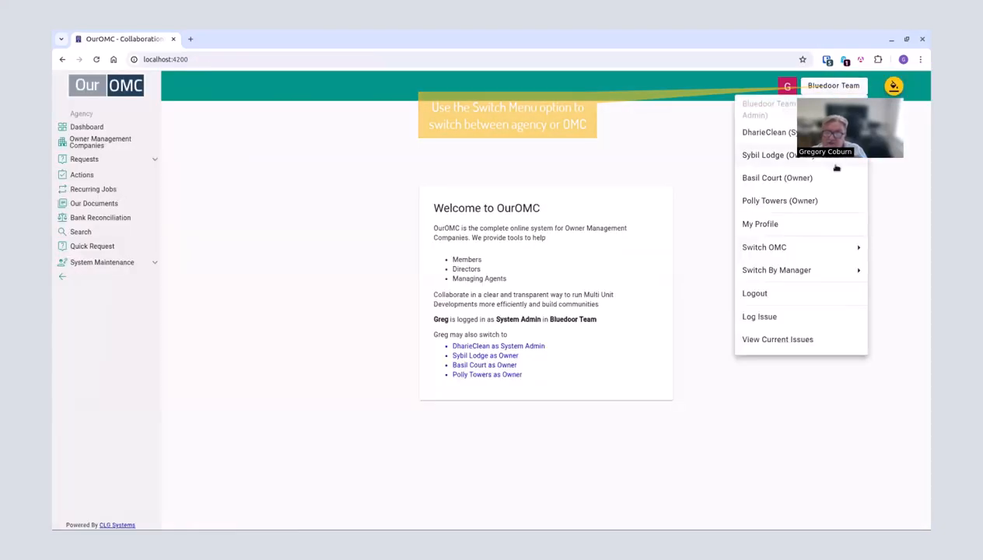
{"action": "mouse_move", "coordinate": [842, 253]}
{"action": "left_click", "coordinate": [685, 181]}
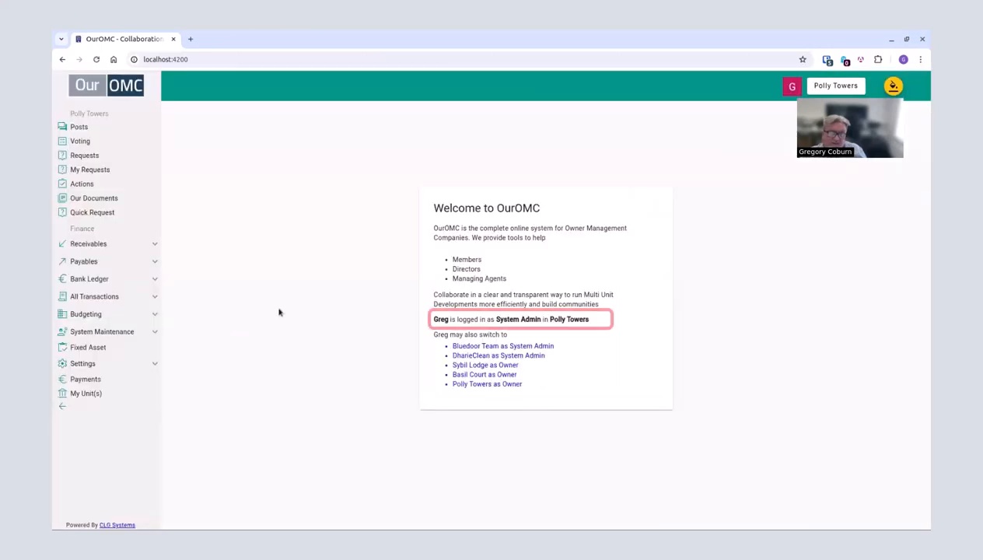
Open Polly Towers' 2024 budget and look through the Annual Charge amounts of its budget codes.
{"action": "left_click", "coordinate": [145, 317]}
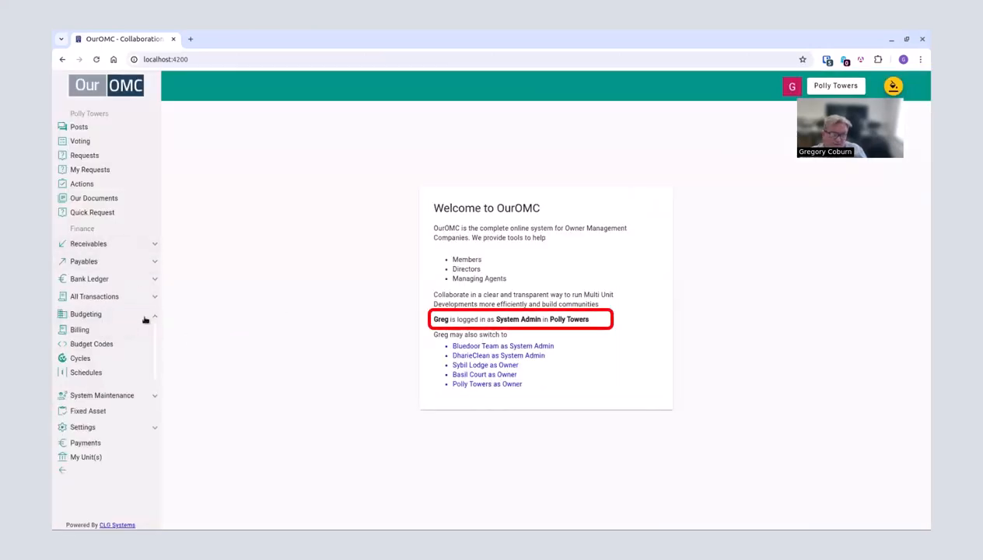
{"action": "left_click", "coordinate": [89, 317]}
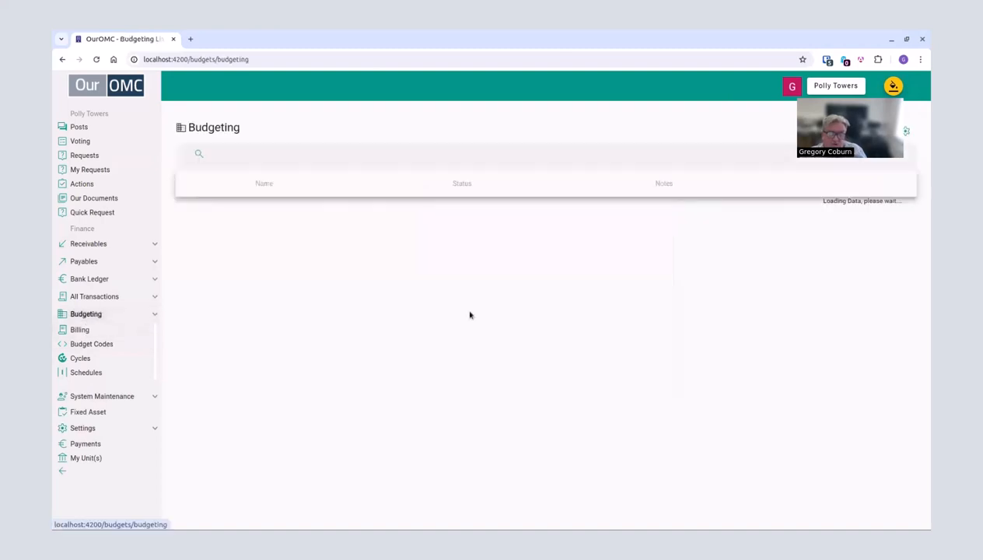
{"action": "left_click", "coordinate": [300, 260]}
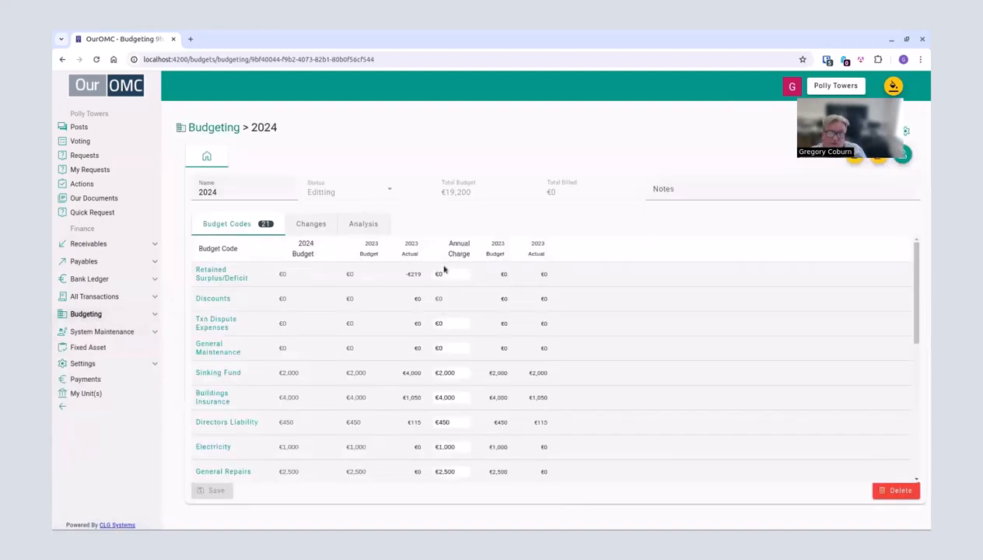
{"action": "scroll", "coordinate": [447, 445], "scroll_direction": "down", "scroll_amount": 3}
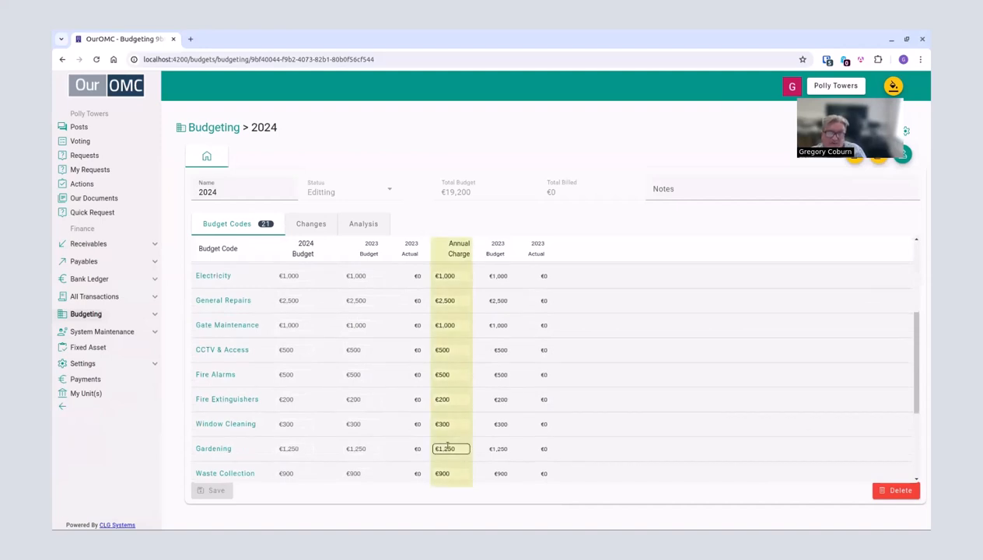
{"action": "left_click", "coordinate": [456, 349]}
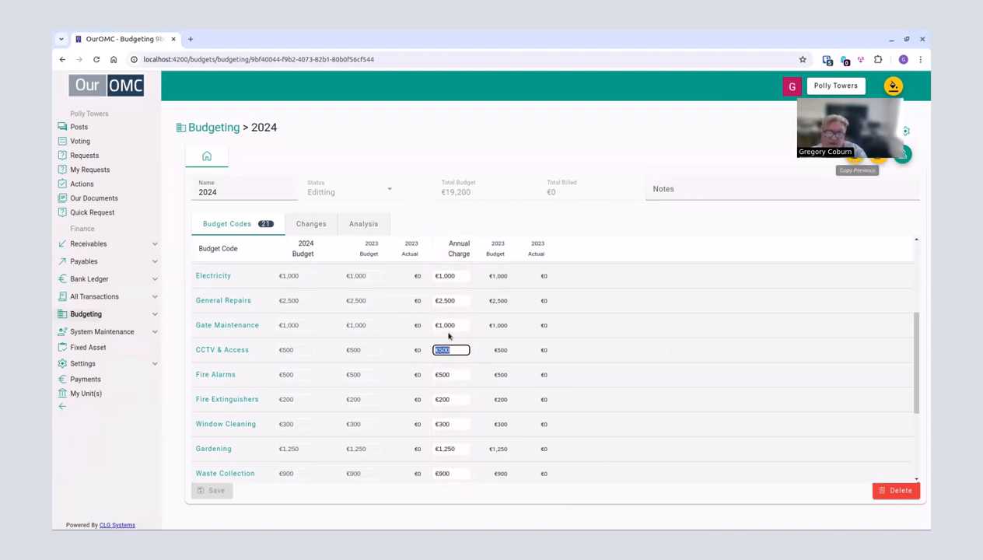
{"action": "scroll", "coordinate": [342, 401], "scroll_direction": "down", "scroll_amount": 3}
{"action": "scroll", "coordinate": [340, 402], "scroll_direction": "up", "scroll_amount": 5}
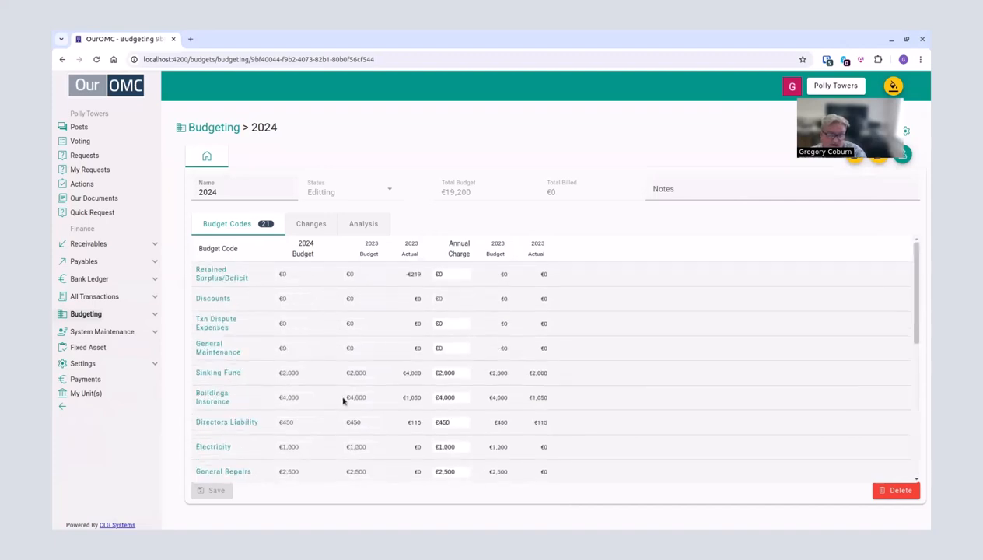
{"action": "scroll", "coordinate": [342, 401], "scroll_direction": "down", "scroll_amount": 3}
{"action": "scroll", "coordinate": [361, 398], "scroll_direction": "up", "scroll_amount": 2}
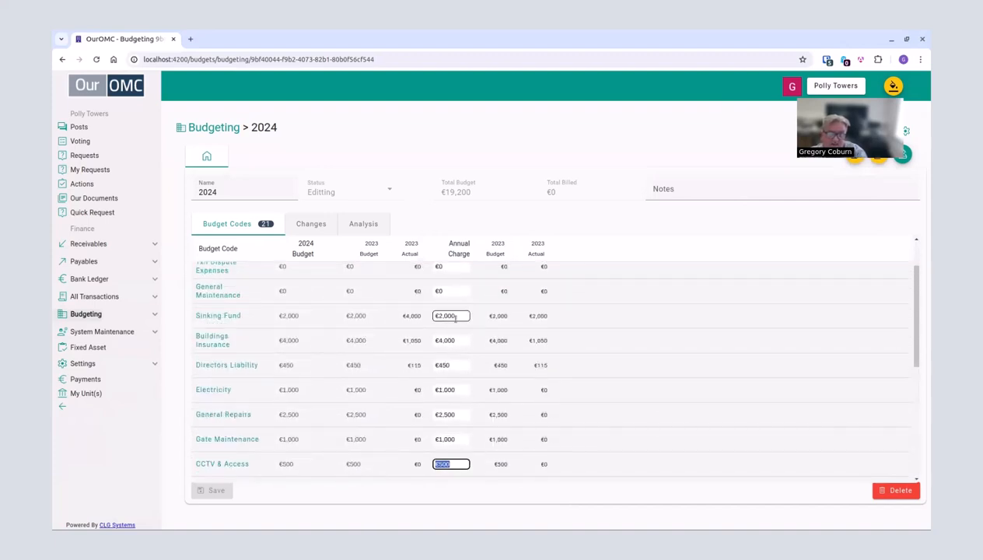
Set the Annual Charge amounts to €2,500 for the Sinking Fund and €4,500 for Buildings Insurance.
{"action": "left_click", "coordinate": [454, 317]}
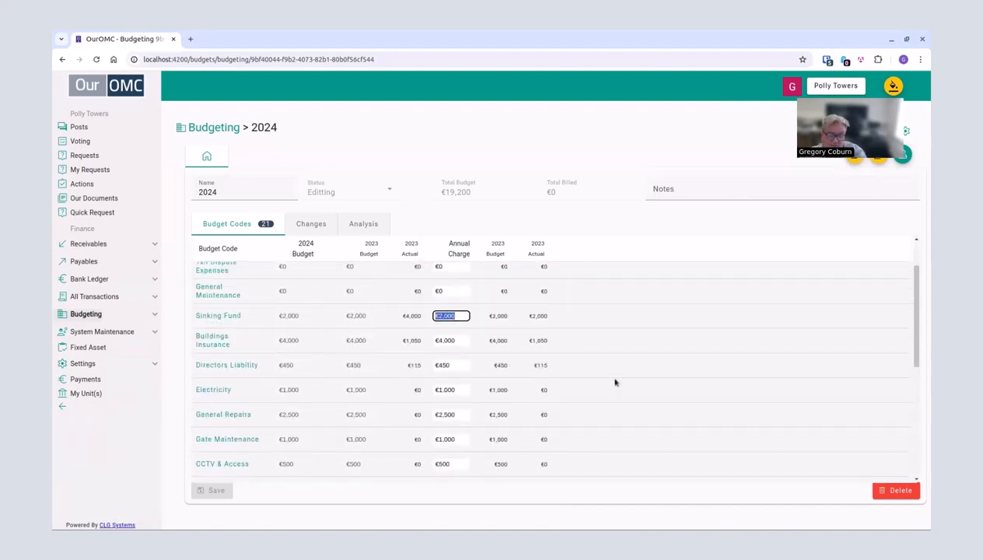
{"action": "type", "text": "2,50"}
{"action": "type", "text": "0"}
{"action": "key", "text": "Tab"}
{"action": "left_click", "coordinate": [443, 346]}
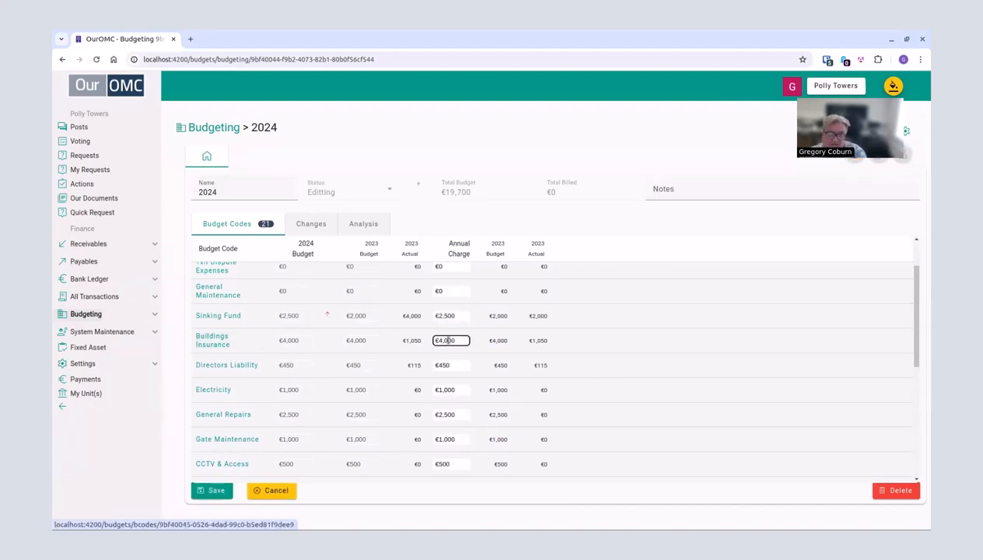
{"action": "type", "text": "4500"}
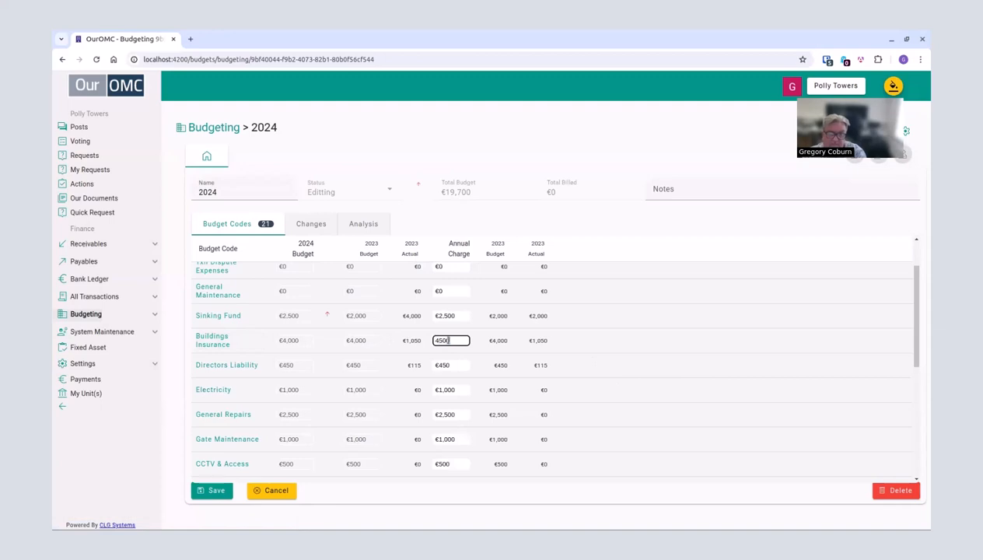
{"action": "key", "text": "Tab"}
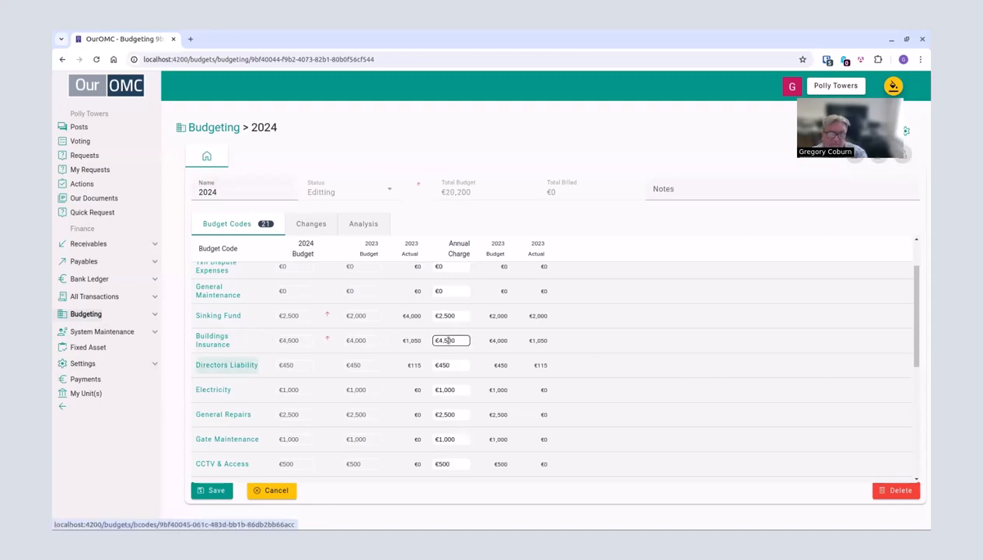
Set the General Repairs Annual Charge amount to €2,200 and save the budget.
{"action": "left_click", "coordinate": [449, 414]}
{"action": "type", "text": "2"}
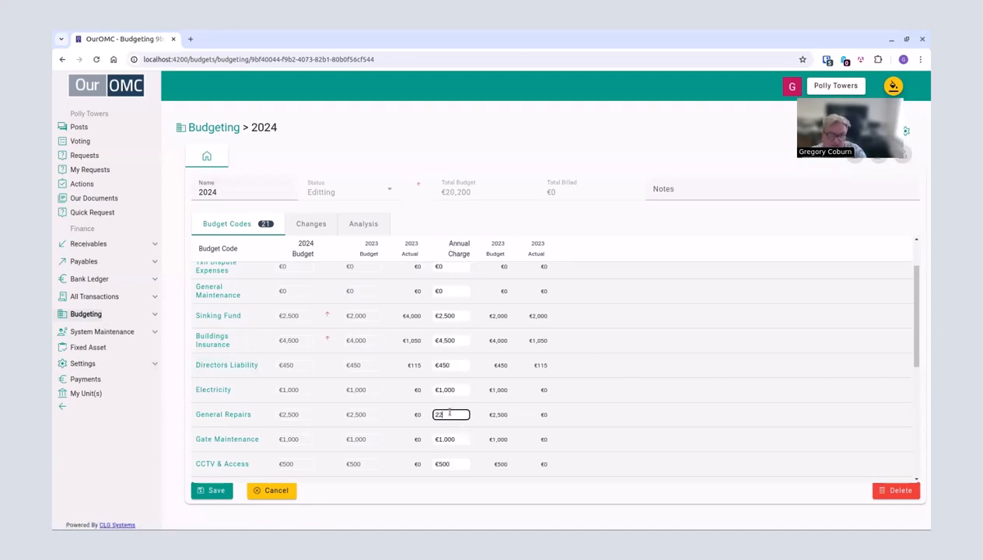
{"action": "type", "text": ",200"}
{"action": "key", "text": "Tab"}
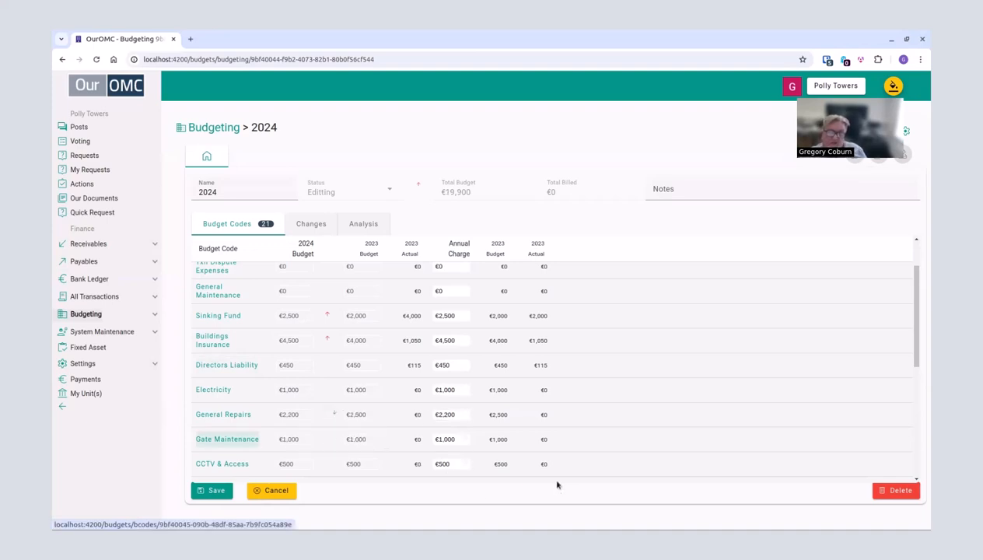
{"action": "left_click", "coordinate": [227, 493]}
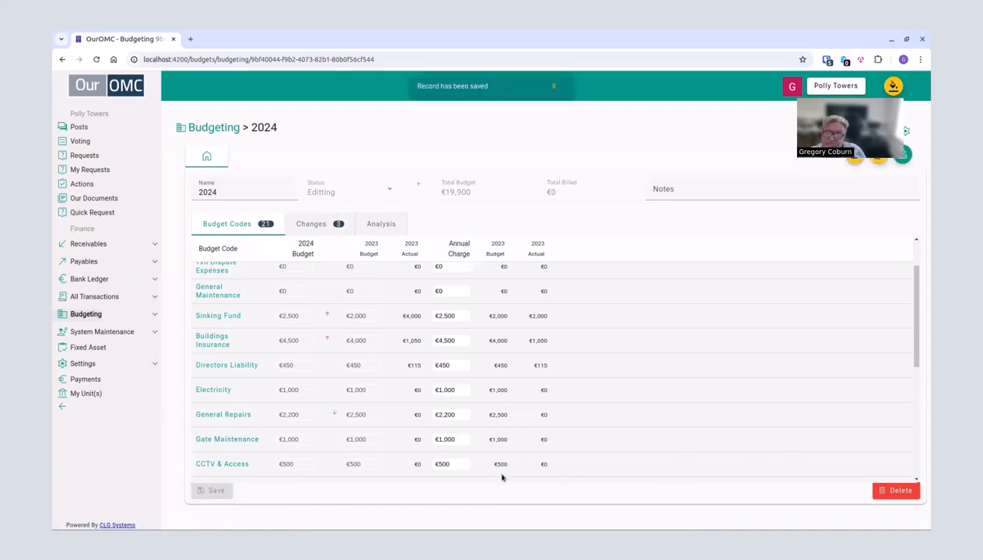
Move Polly Towers' 2024 budget from editing to Proposed status.
{"action": "left_click", "coordinate": [901, 155]}
{"action": "left_click", "coordinate": [565, 326]}
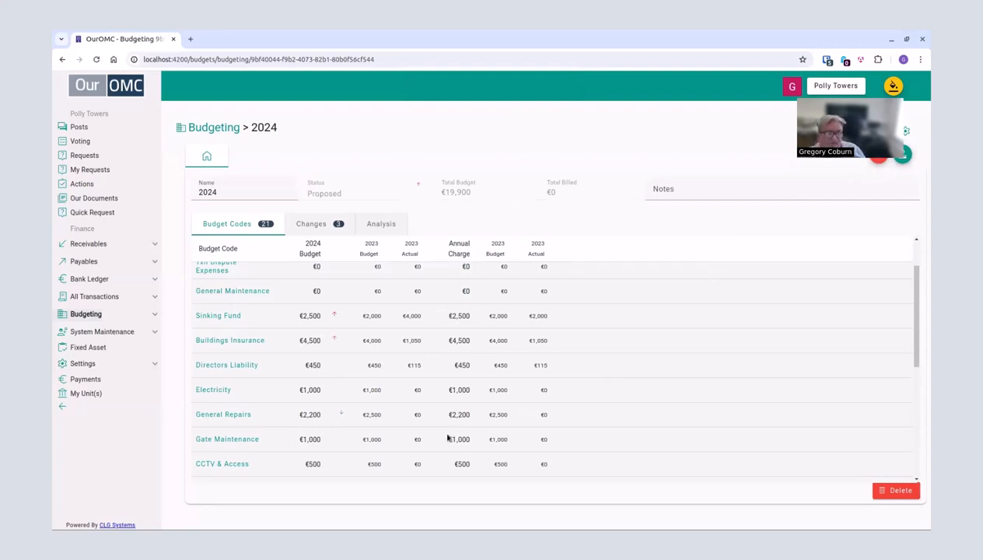
Open the proposed 2024 billing of Polly Towers and review its charges per unit.
{"action": "left_click", "coordinate": [158, 318]}
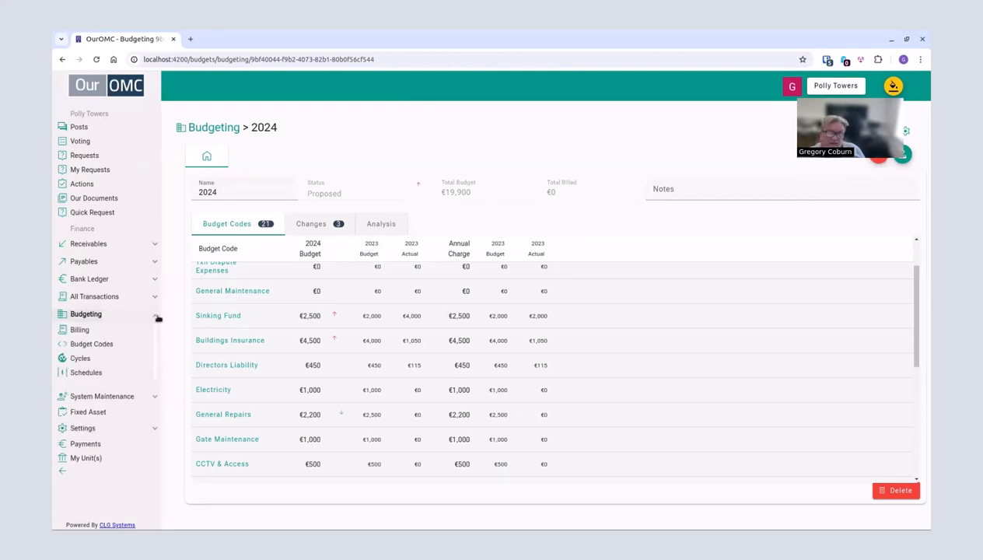
{"action": "left_click", "coordinate": [92, 330]}
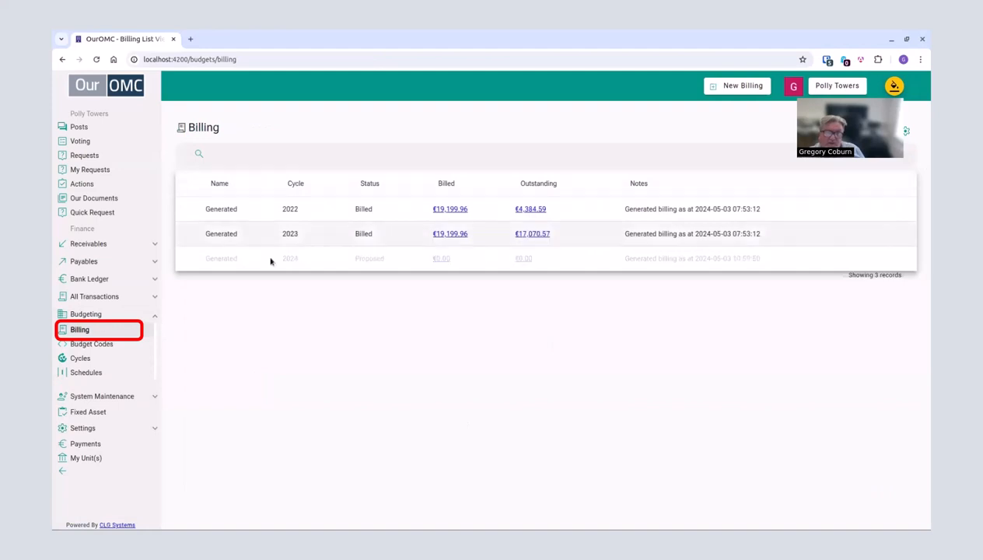
{"action": "left_click", "coordinate": [269, 261]}
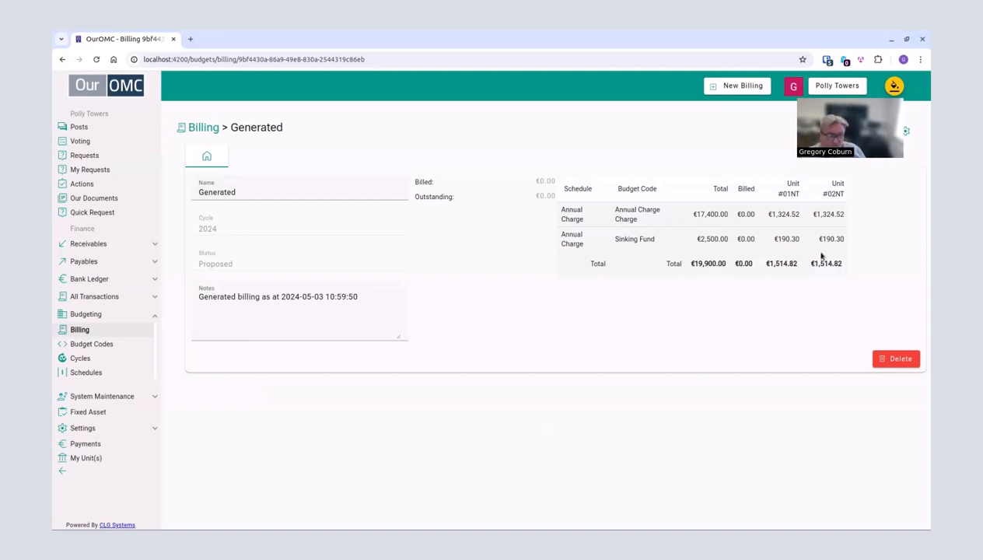
Return to Polly Towers' proposed 2024 budget and approve it as ready for billing.
{"action": "left_click", "coordinate": [89, 314]}
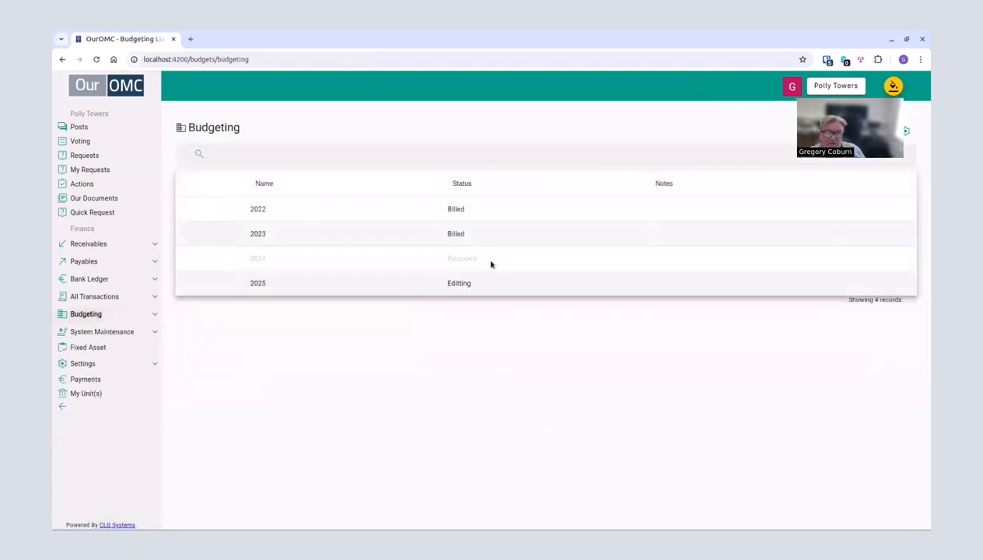
{"action": "left_click", "coordinate": [491, 265]}
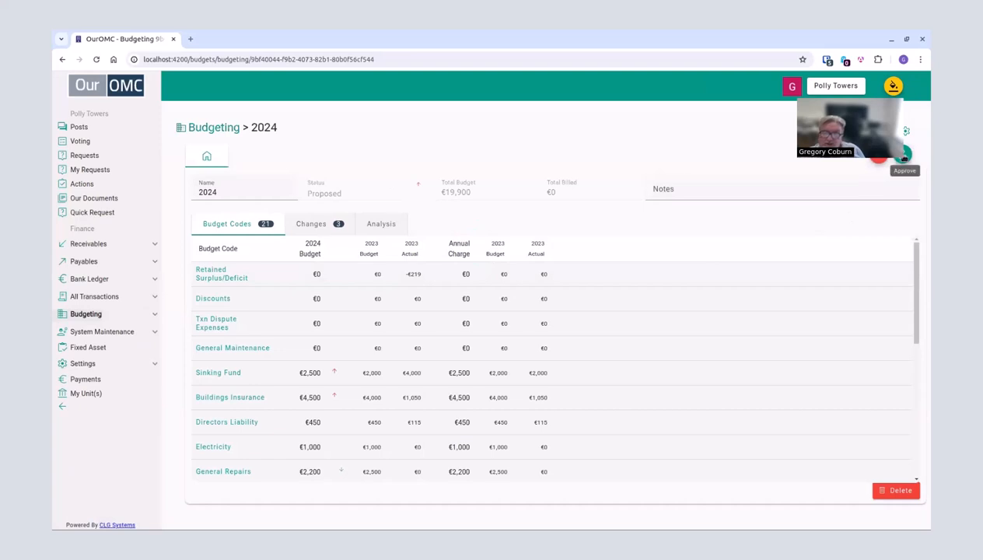
{"action": "left_click", "coordinate": [901, 154]}
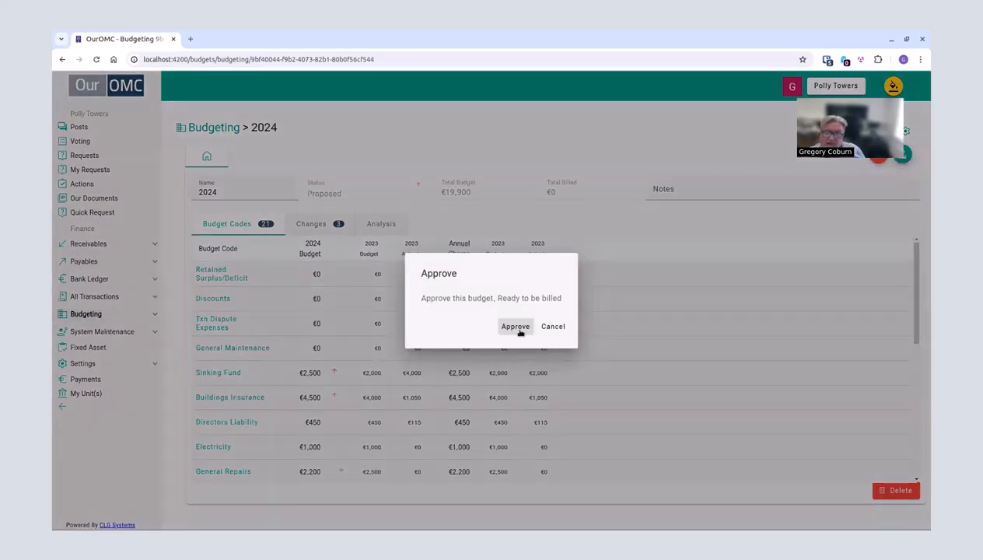
{"action": "left_click", "coordinate": [515, 326]}
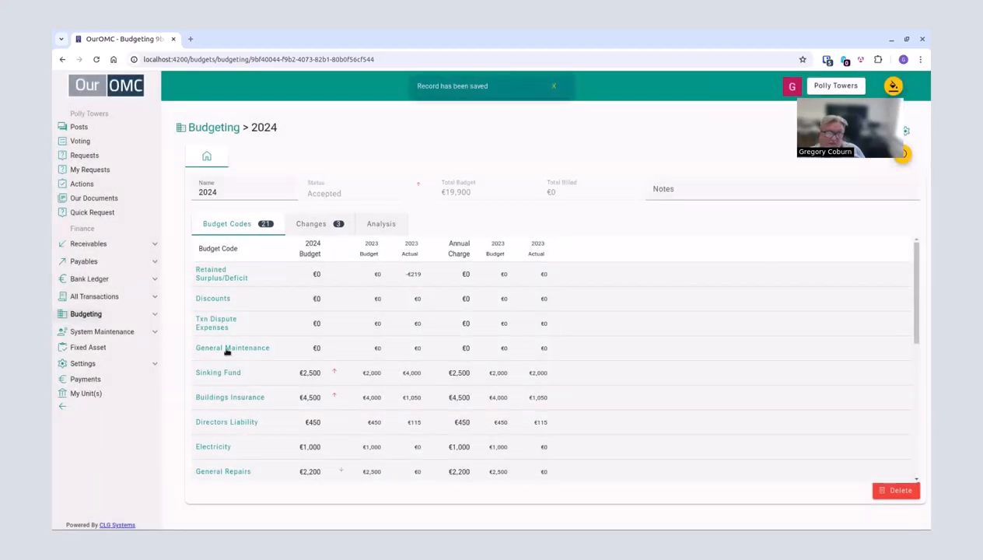
Open the accepted 2024 billing and issue its service charges with Billout.
{"action": "left_click", "coordinate": [154, 315]}
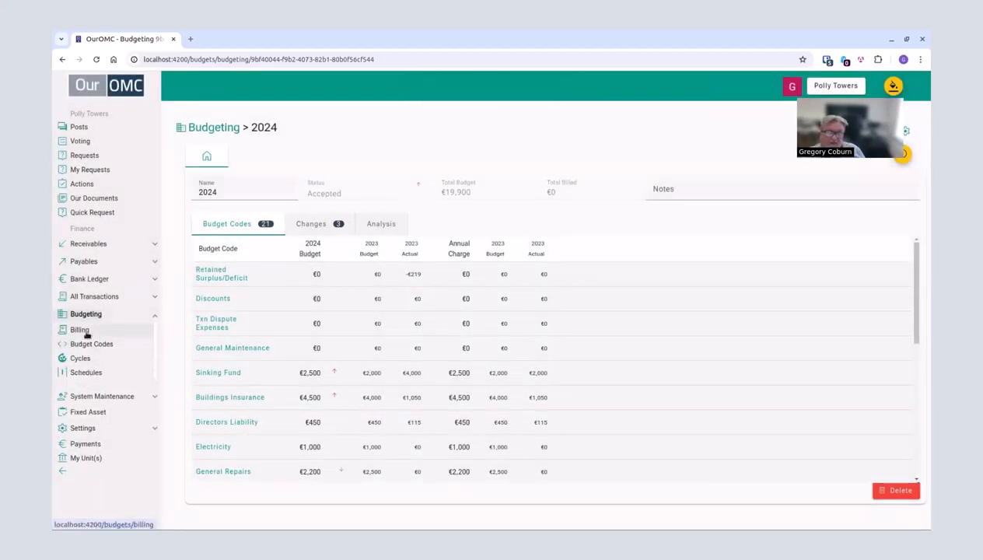
{"action": "left_click", "coordinate": [85, 333]}
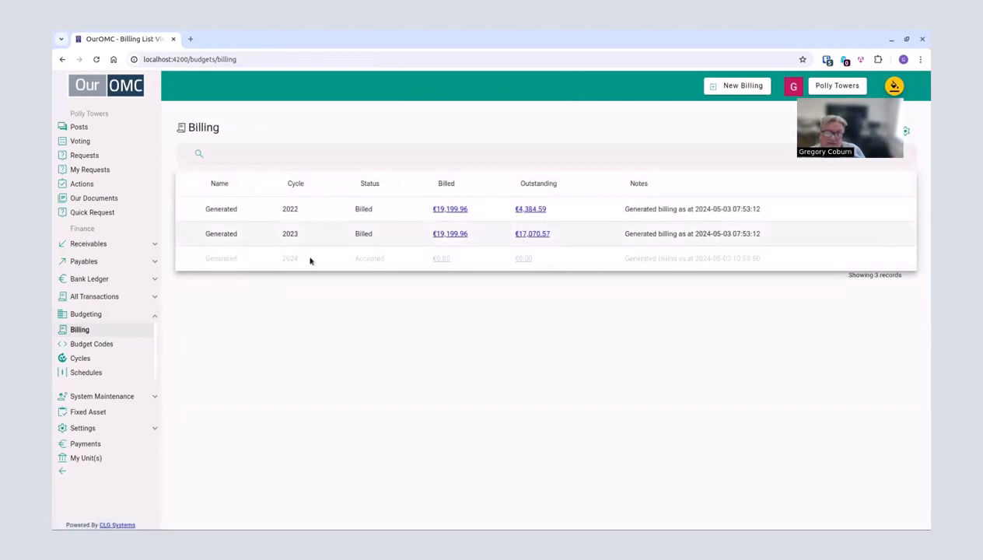
{"action": "left_click", "coordinate": [309, 260]}
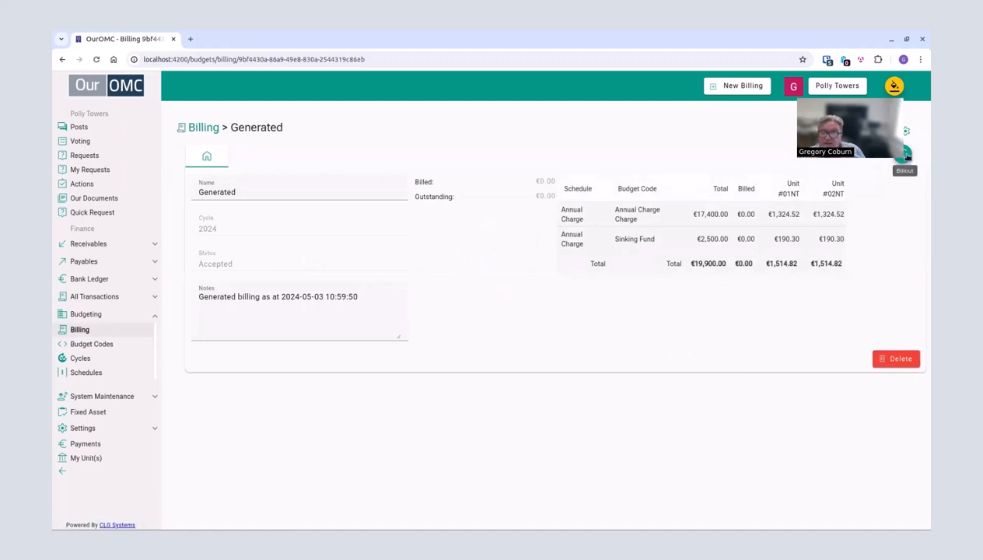
{"action": "left_click", "coordinate": [903, 154]}
{"action": "left_click", "coordinate": [554, 325]}
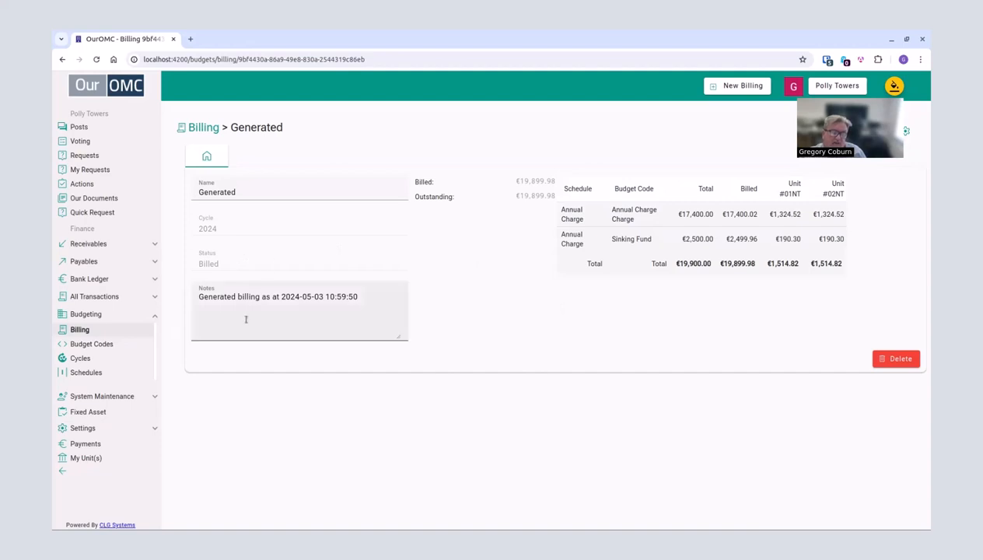
Revise the billed 2024 budget so that a supplementary charge can be issued, without copying last year's actuals.
{"action": "left_click", "coordinate": [97, 315]}
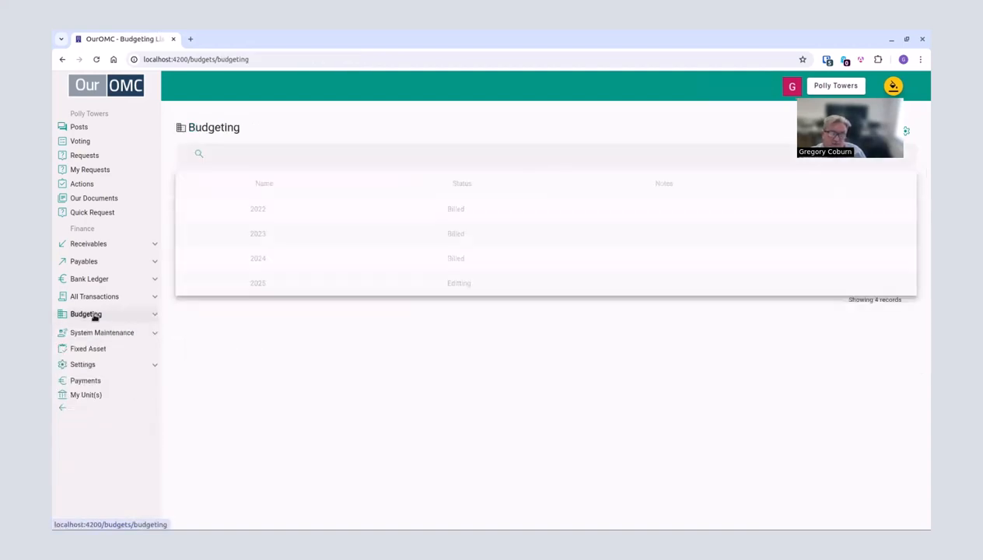
{"action": "left_click", "coordinate": [353, 264]}
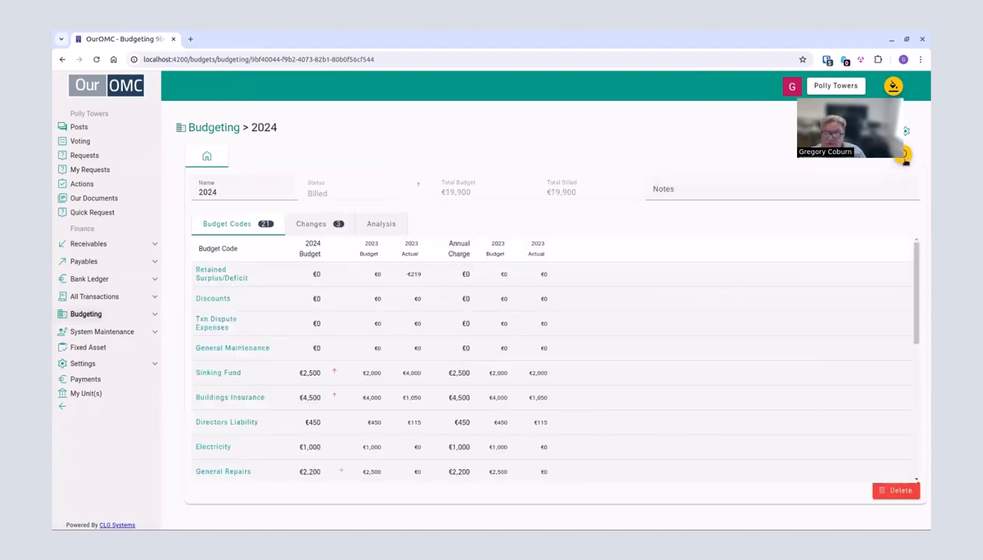
{"action": "left_click", "coordinate": [905, 158]}
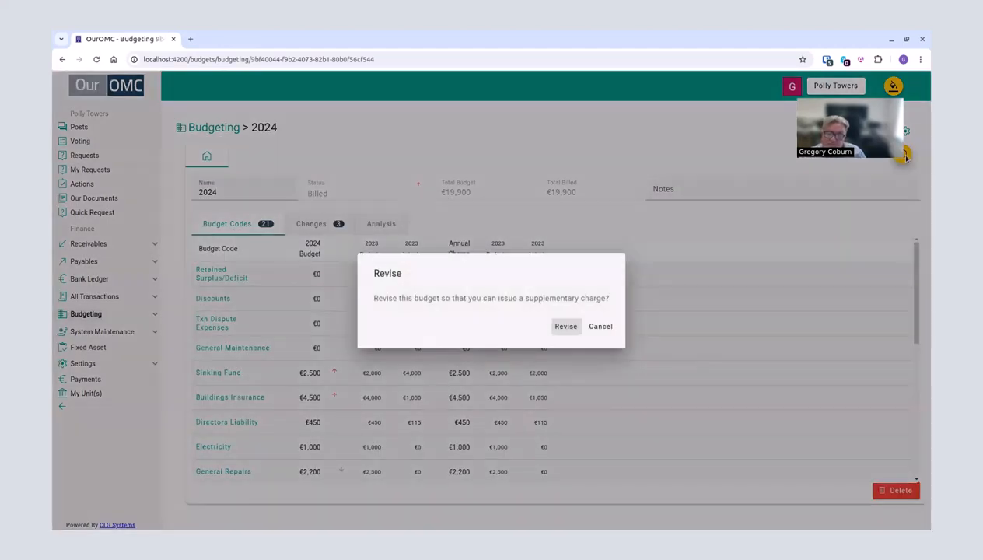
{"action": "left_click", "coordinate": [566, 330]}
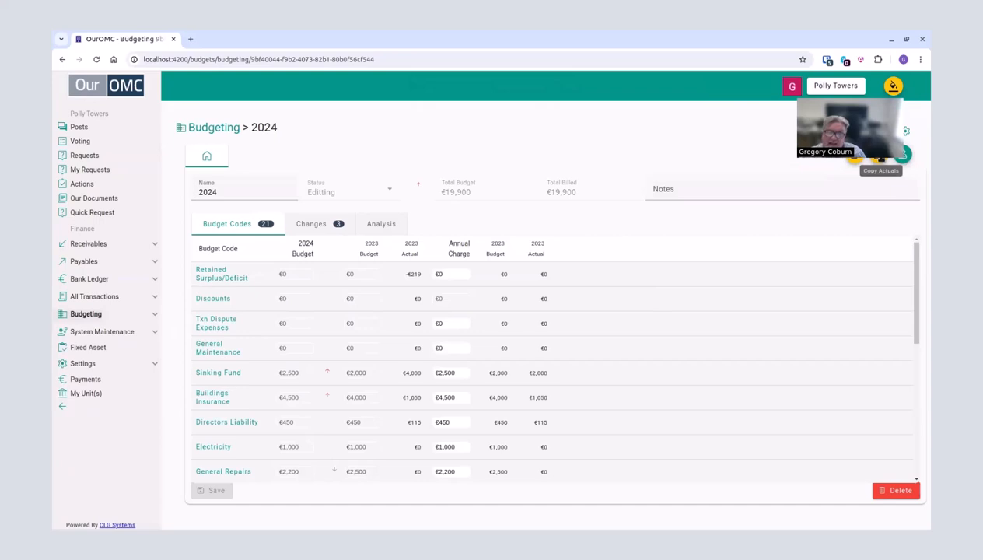
{"action": "left_click", "coordinate": [879, 157]}
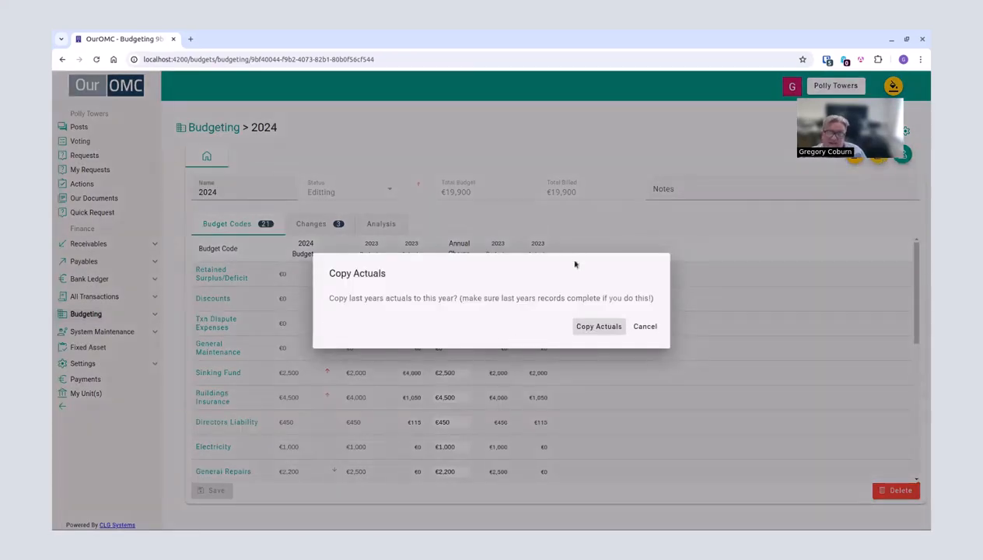
{"action": "left_click", "coordinate": [653, 330]}
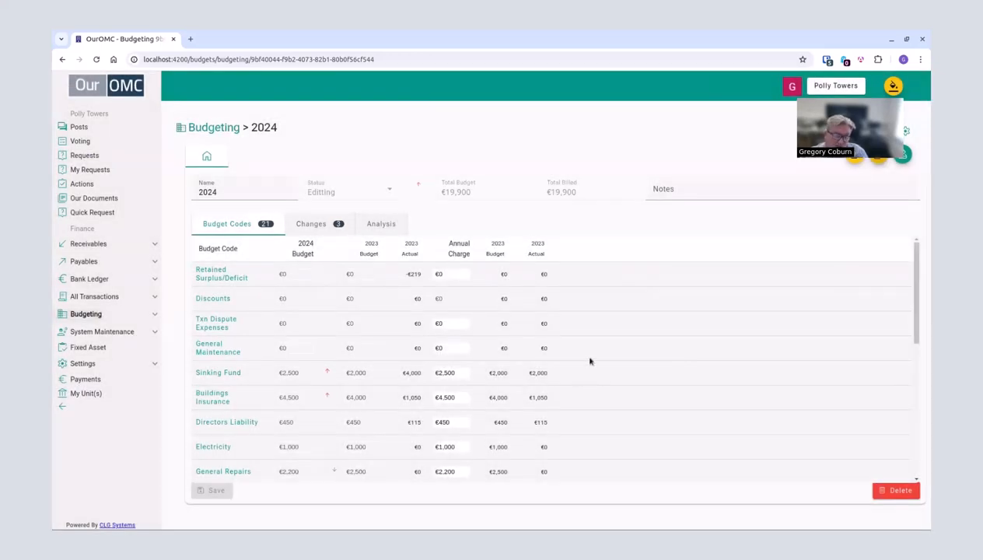
Set the Annual Charge amounts to €5,000 for the Sinking Fund and €5,500 for Buildings Insurance, and save the budget.
{"action": "left_click", "coordinate": [459, 372]}
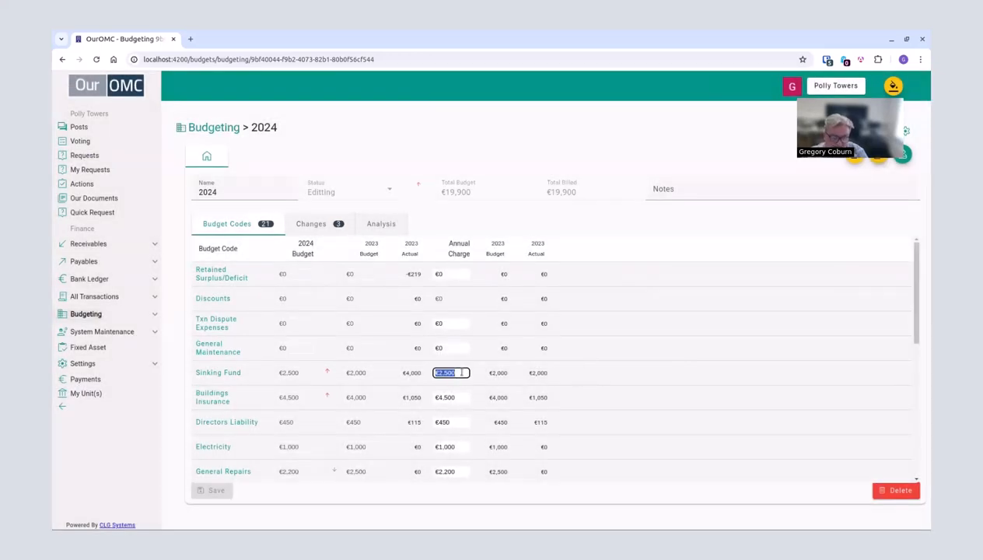
{"action": "type", "text": "5000"}
{"action": "key", "text": "Tab"}
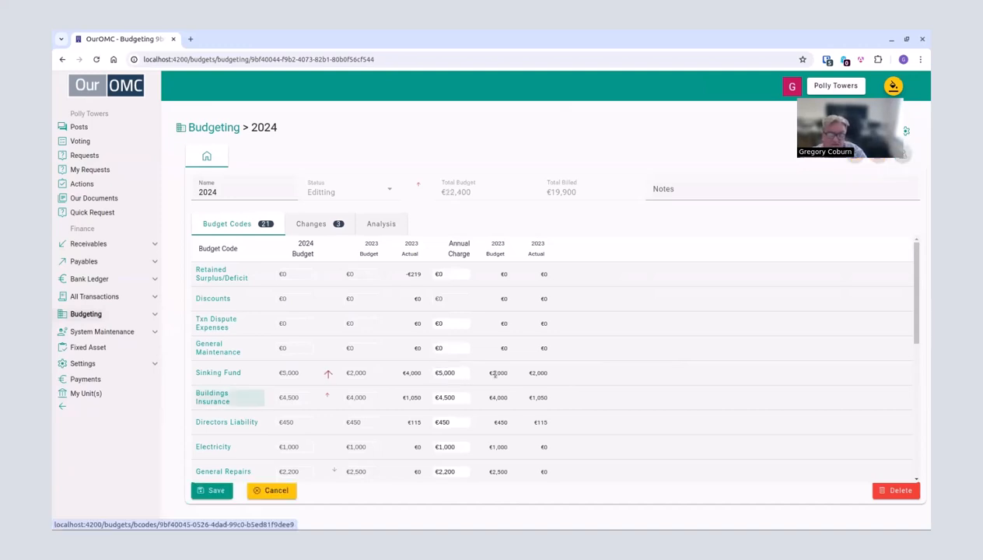
{"action": "left_click", "coordinate": [463, 397]}
{"action": "type", "text": "5,"}
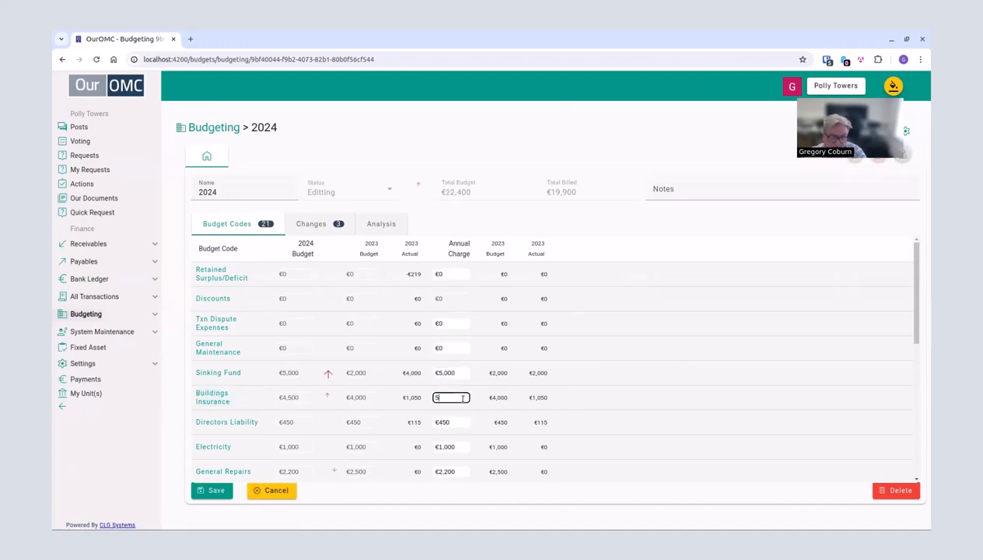
{"action": "type", "text": "500"}
{"action": "key", "text": "Tab"}
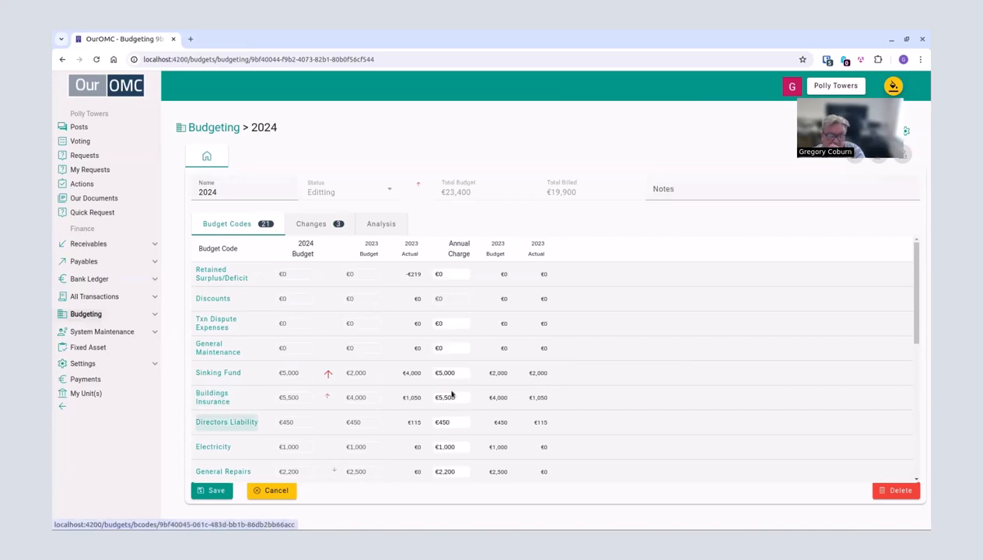
{"action": "left_click", "coordinate": [213, 494]}
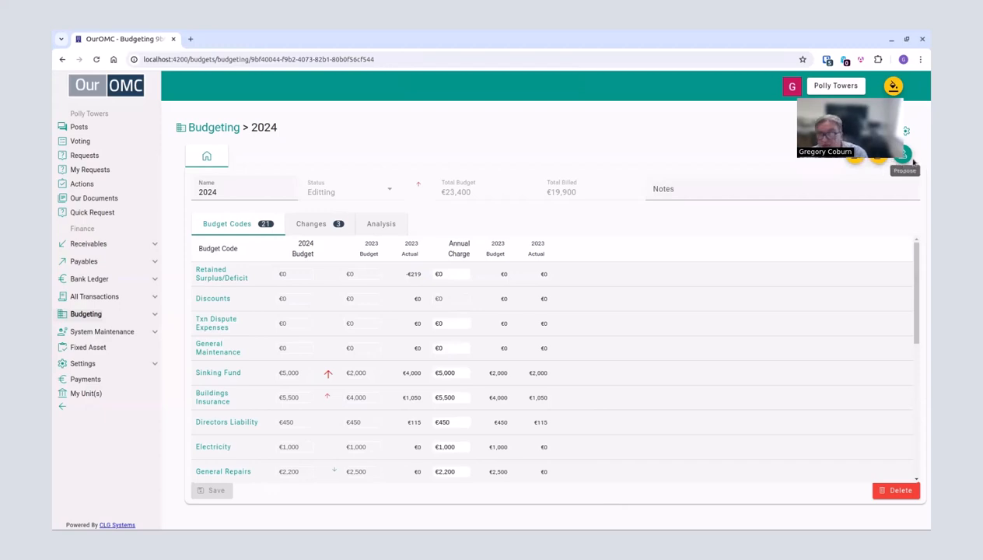
Propose the revised 2024 budget to the members and approve it for billing.
{"action": "left_click", "coordinate": [900, 156]}
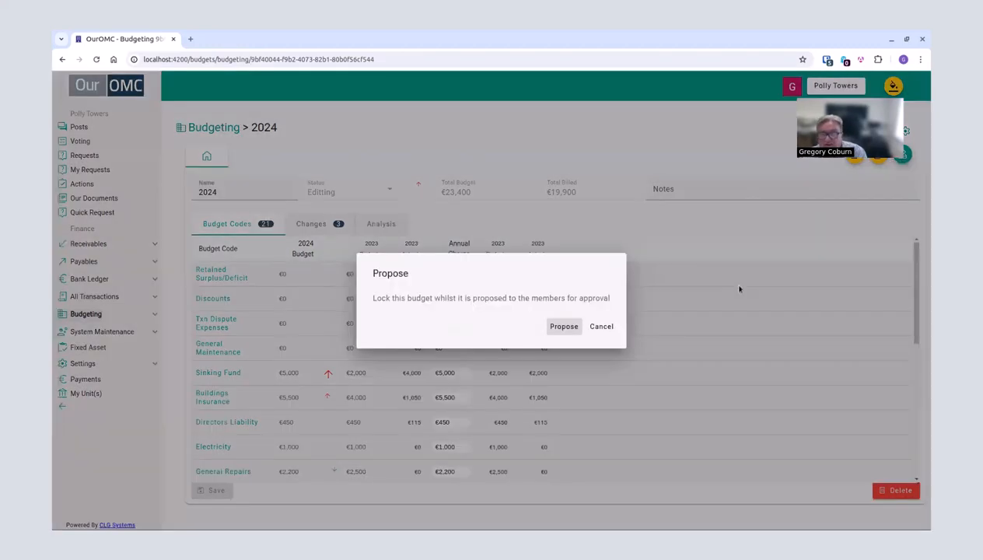
{"action": "left_click", "coordinate": [568, 325]}
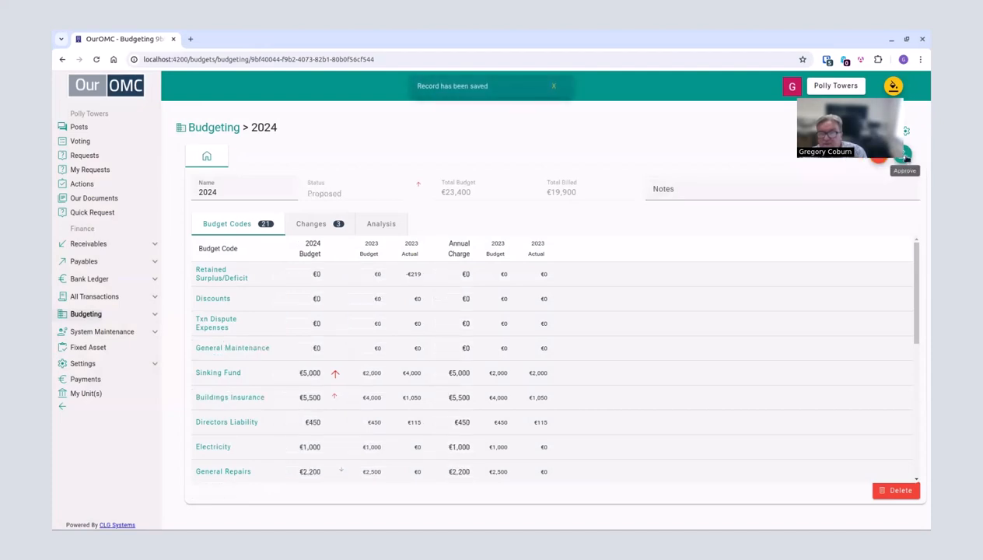
{"action": "left_click", "coordinate": [900, 155]}
{"action": "left_click", "coordinate": [515, 327]}
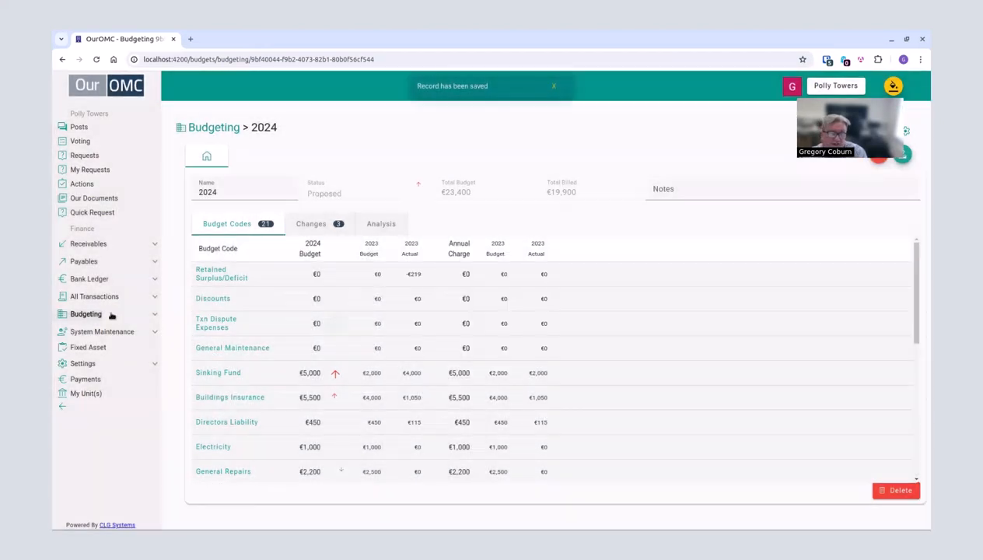
Open the newly generated, accepted 2024 supplementary billing and issue its service charges with Billout.
{"action": "left_click", "coordinate": [109, 313]}
{"action": "left_click", "coordinate": [101, 333]}
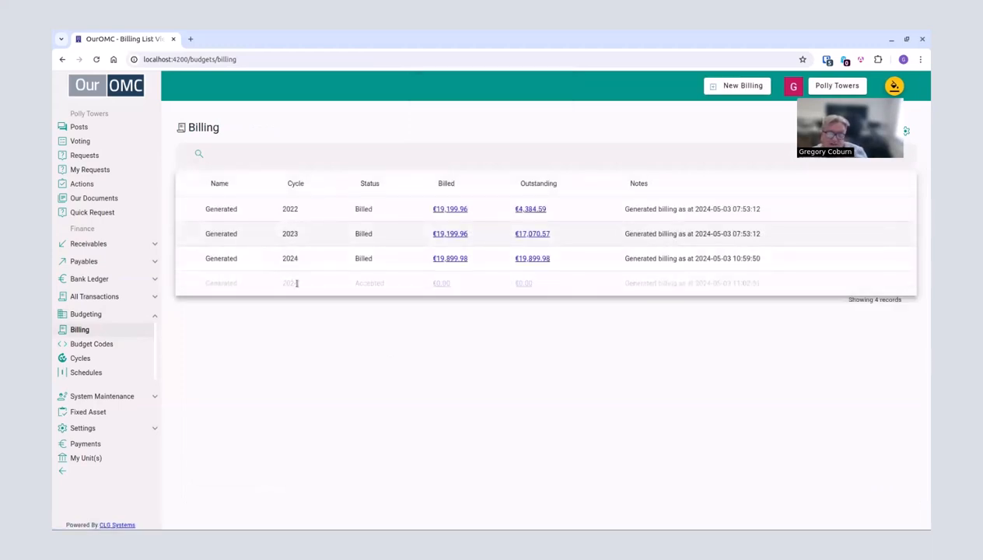
{"action": "left_click", "coordinate": [314, 287]}
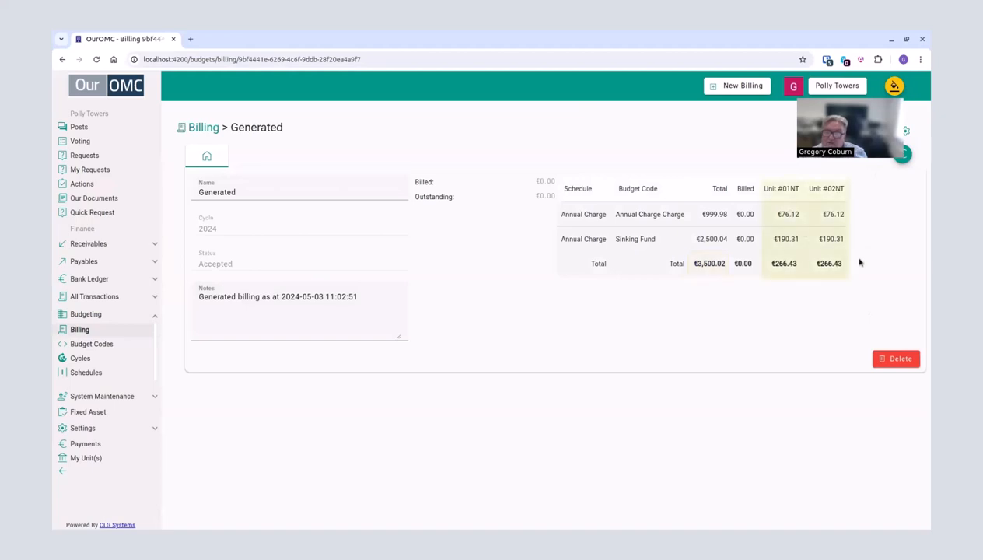
{"action": "left_click", "coordinate": [902, 153]}
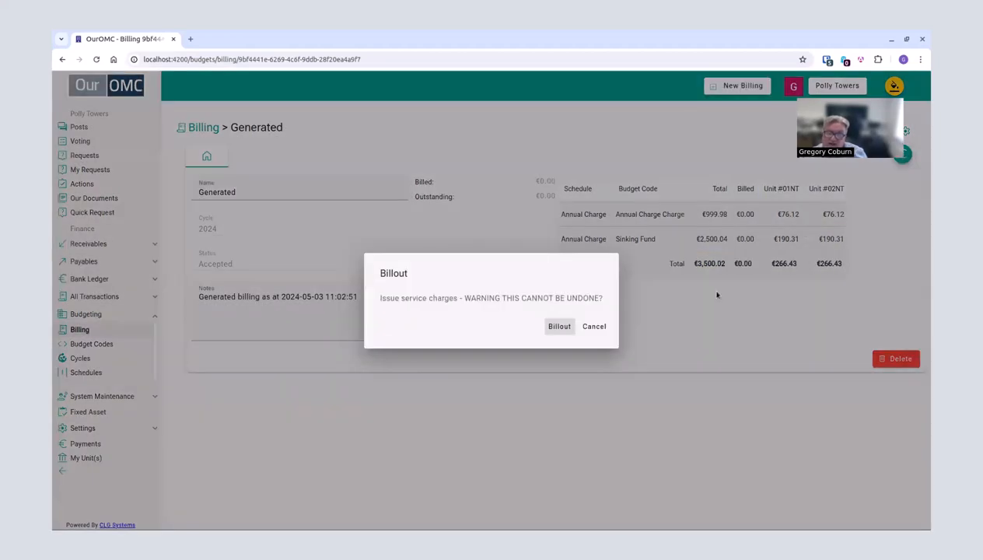
{"action": "left_click", "coordinate": [558, 326]}
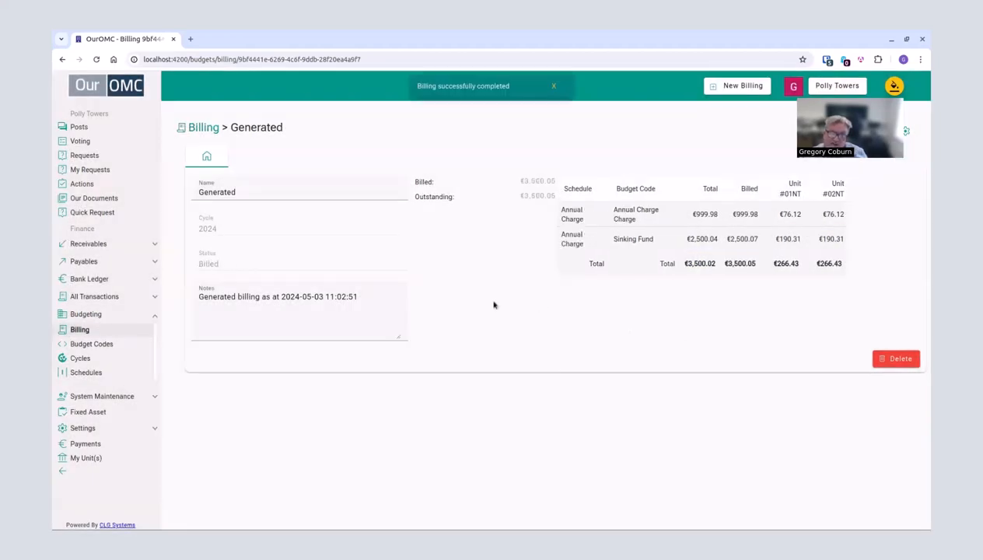